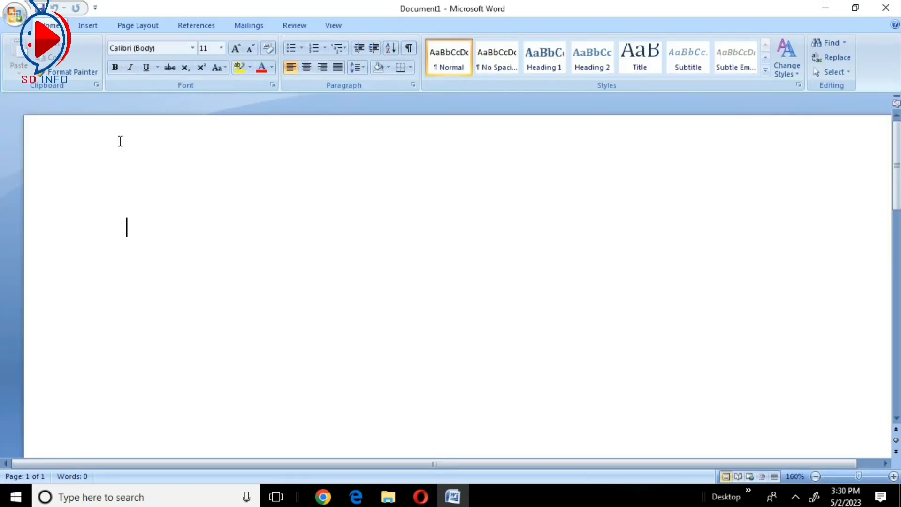
# - Set the top, bottom, left and right page margins to 0.2" for the whole document
pyautogui.click(140, 28)
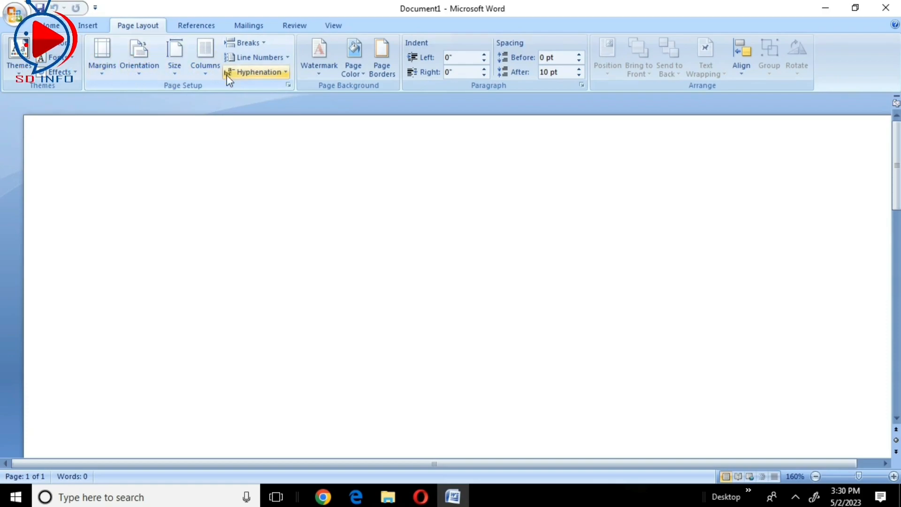
pyautogui.click(105, 74)
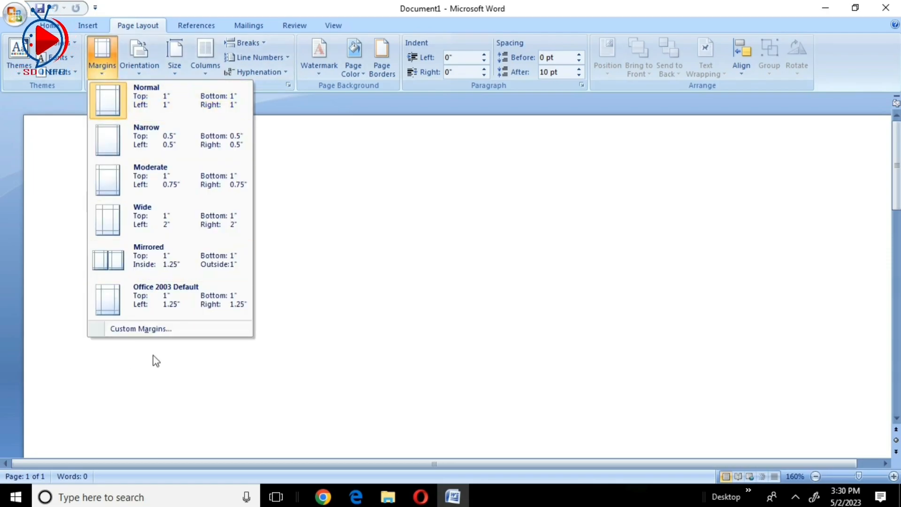
pyautogui.click(137, 328)
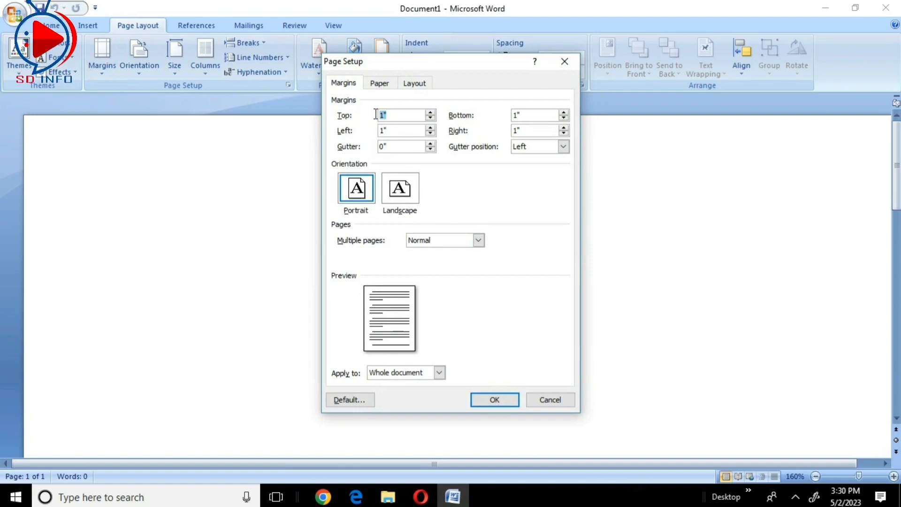
pyautogui.write('0.')
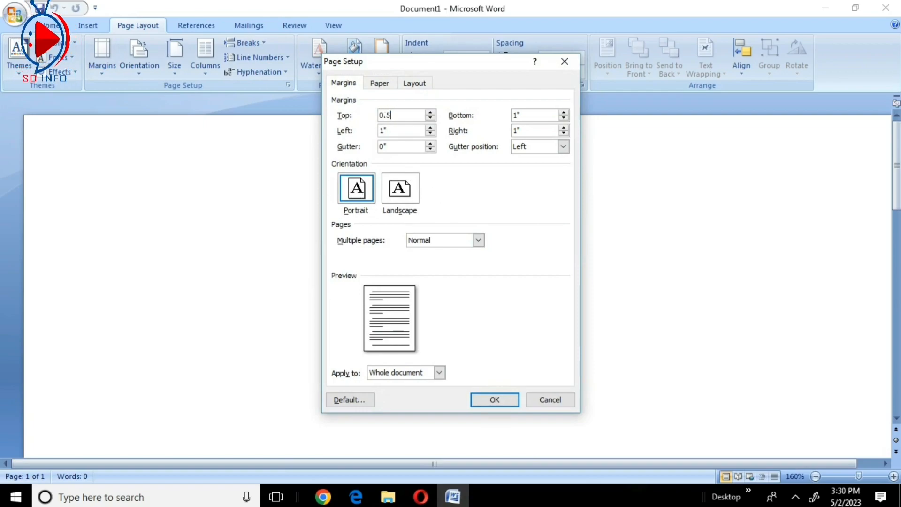
pyautogui.write('2')
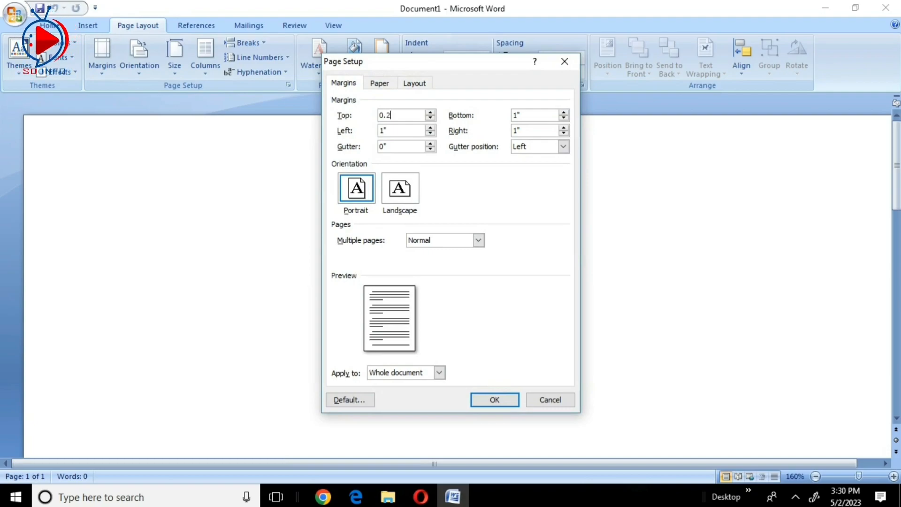
pyautogui.press('Tab')
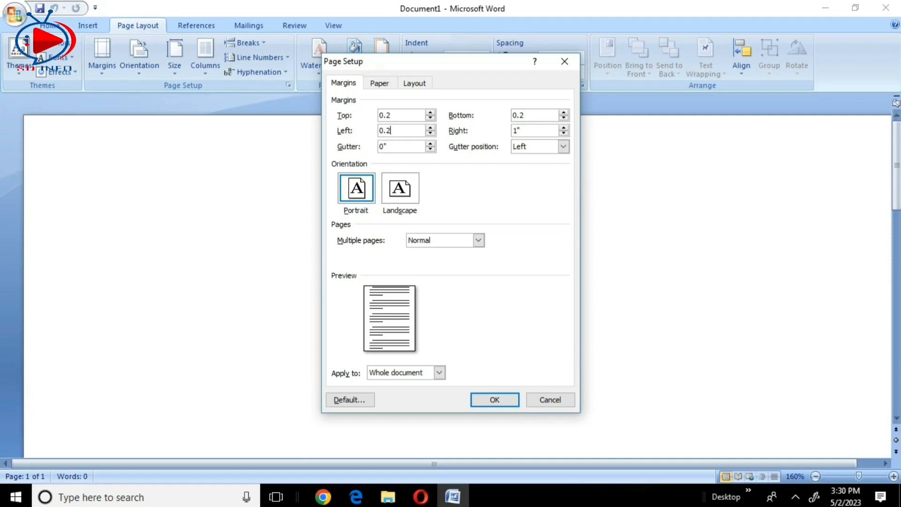
pyautogui.press('Tab')
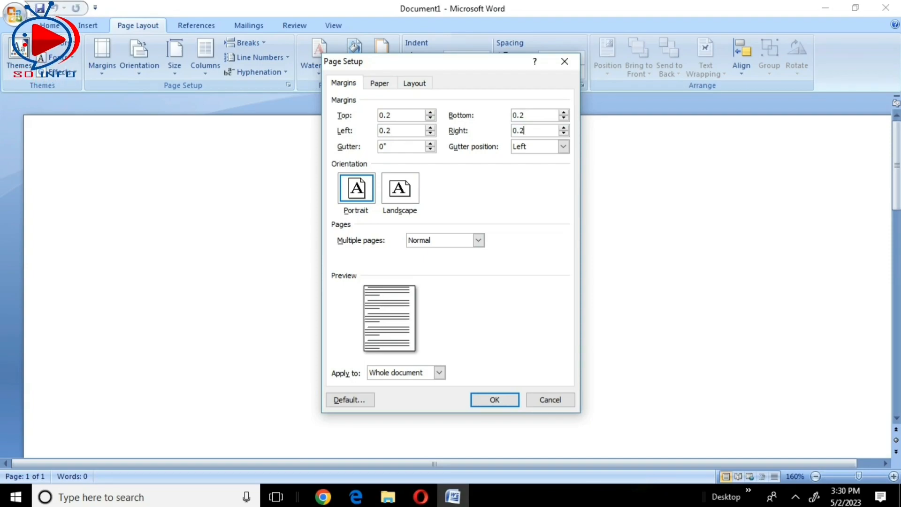
pyautogui.click(498, 401)
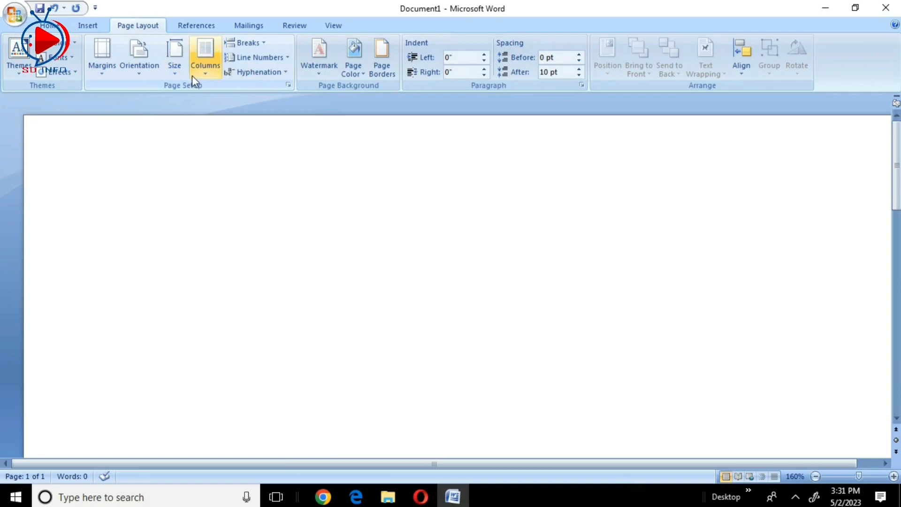
# - Set a custom paper size of 4.5" wide by 5.5" high for the whole document
pyautogui.click(174, 71)
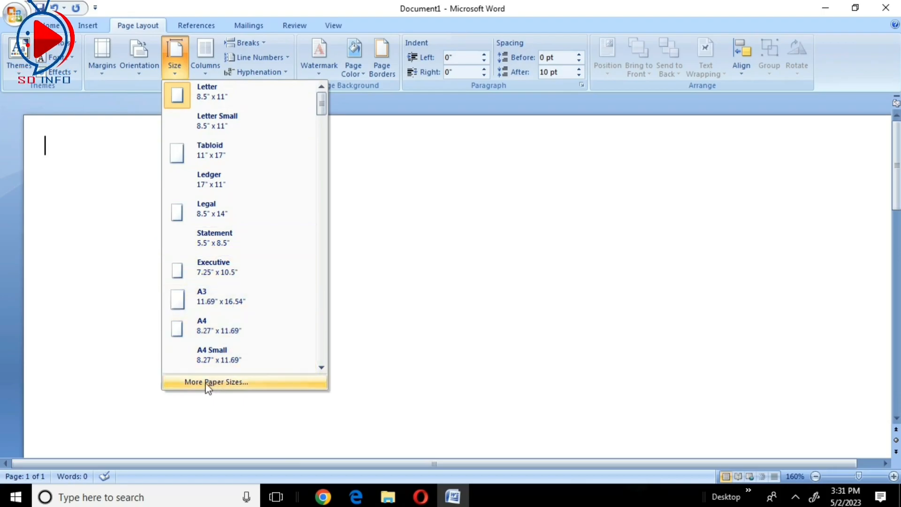
pyautogui.click(225, 382)
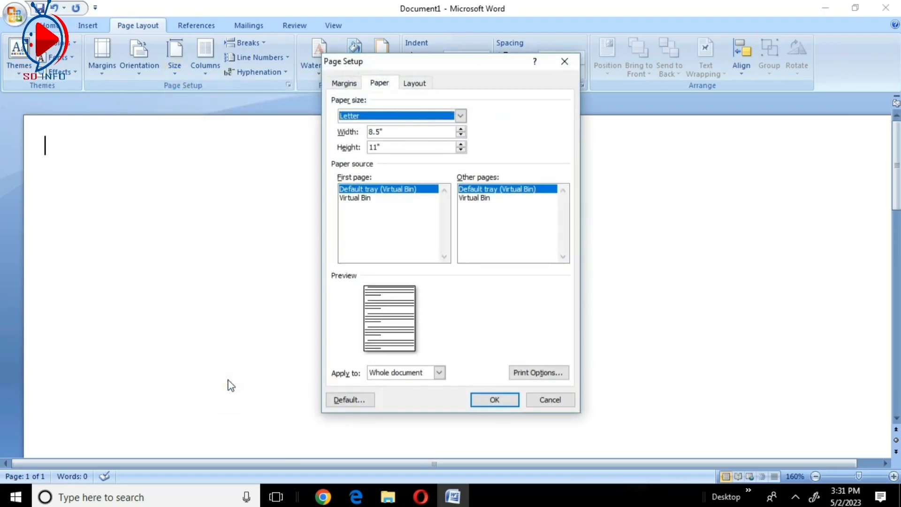
pyautogui.click(459, 116)
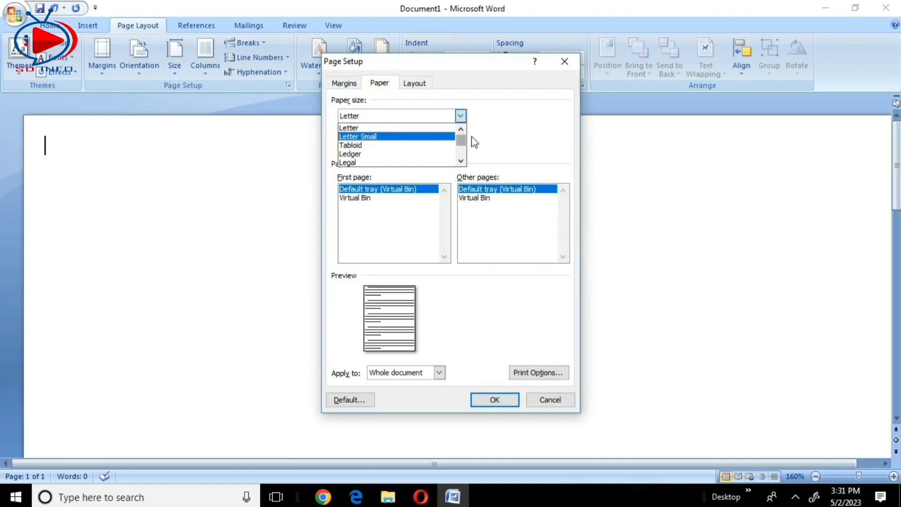
pyautogui.moveTo(460, 140); pyautogui.dragTo(462, 152)
pyautogui.click(464, 131)
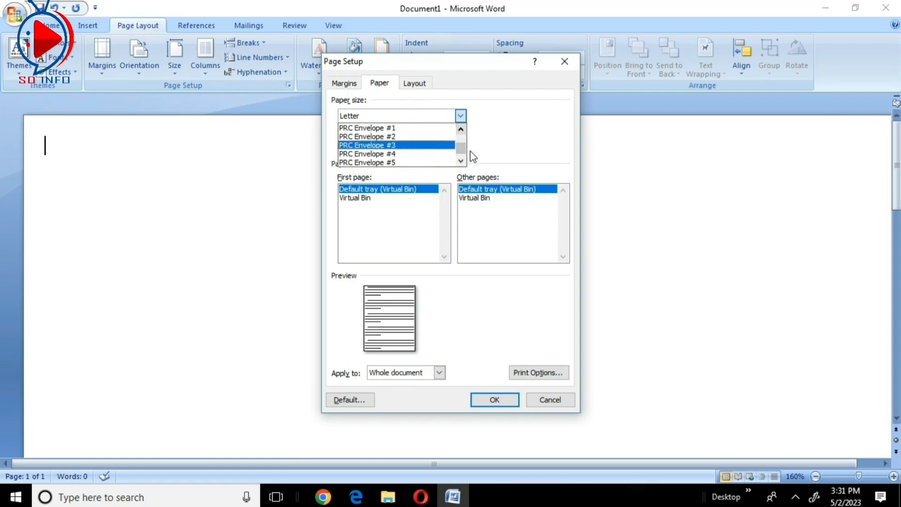
pyautogui.moveTo(462, 150); pyautogui.dragTo(462, 137)
pyautogui.click(462, 160)
pyautogui.click(462, 161)
pyautogui.click(462, 161)
pyautogui.click(461, 160)
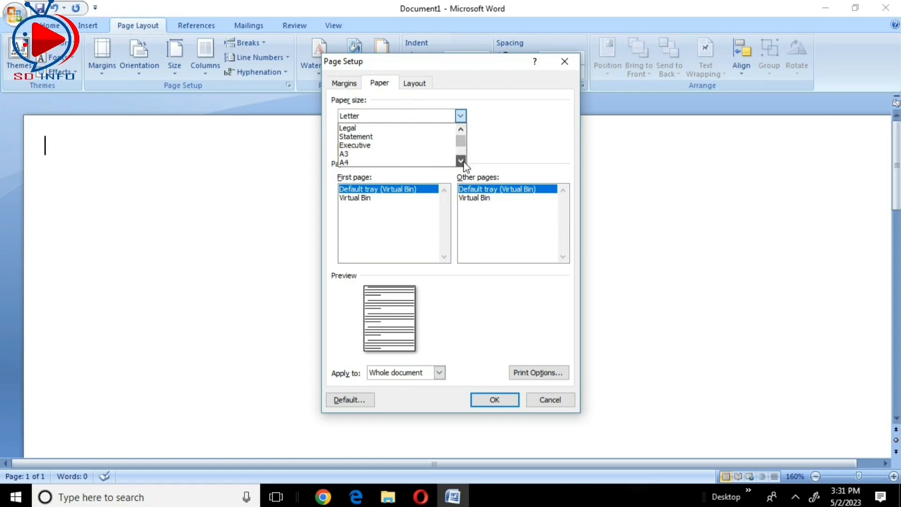
pyautogui.click(374, 163)
pyautogui.moveTo(388, 132); pyautogui.dragTo(371, 135)
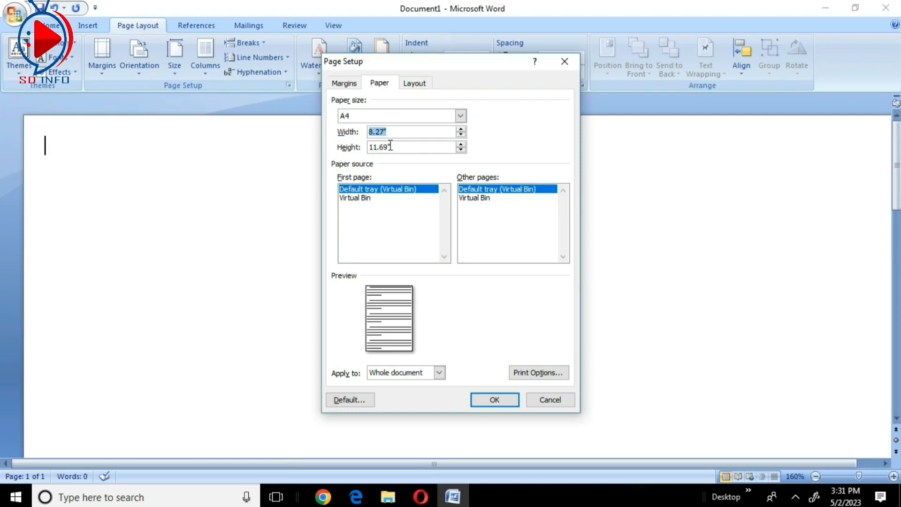
pyautogui.press('Tab')
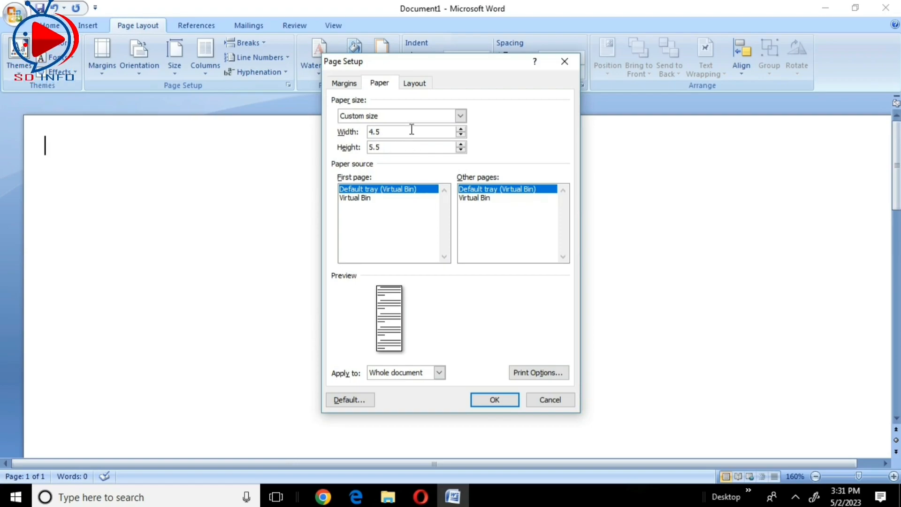
pyautogui.click(494, 400)
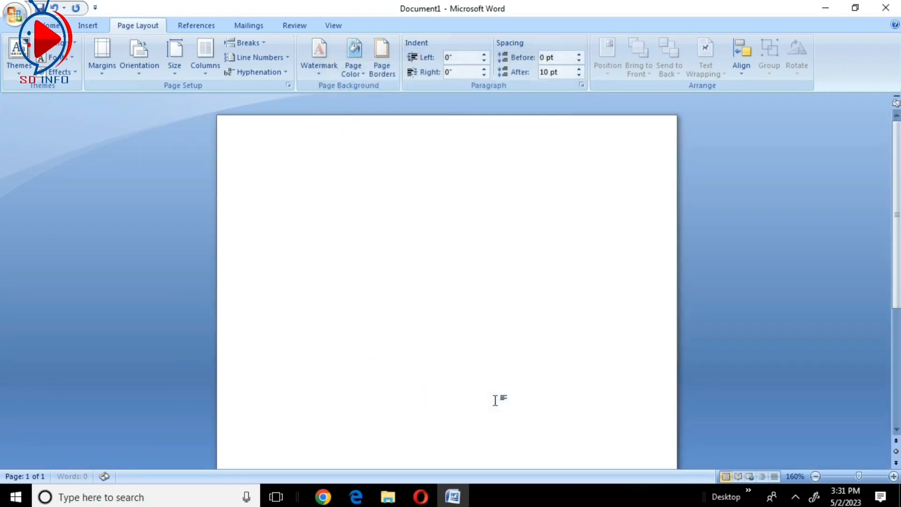
# - Save the document as a Word Document named bill on Local Disk (E:)
pyautogui.scroll(-5, 446, 271)
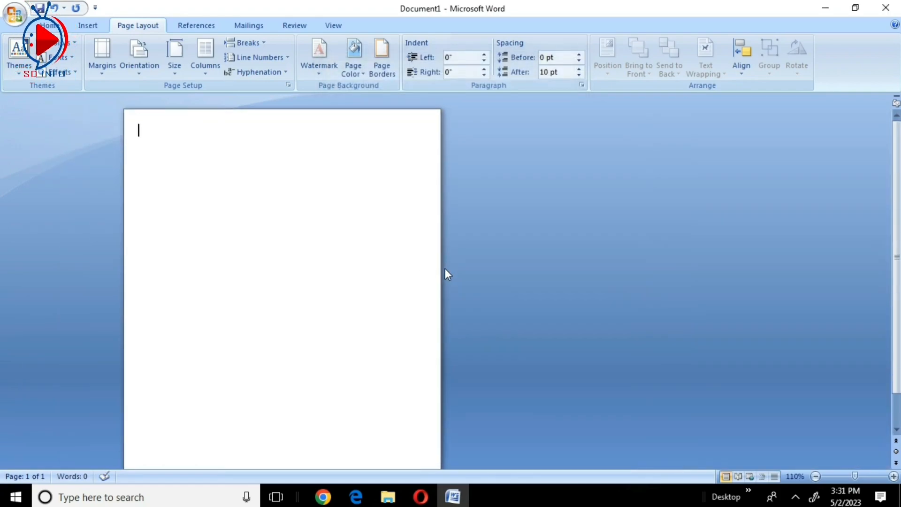
pyautogui.scroll(-1, 361, 268)
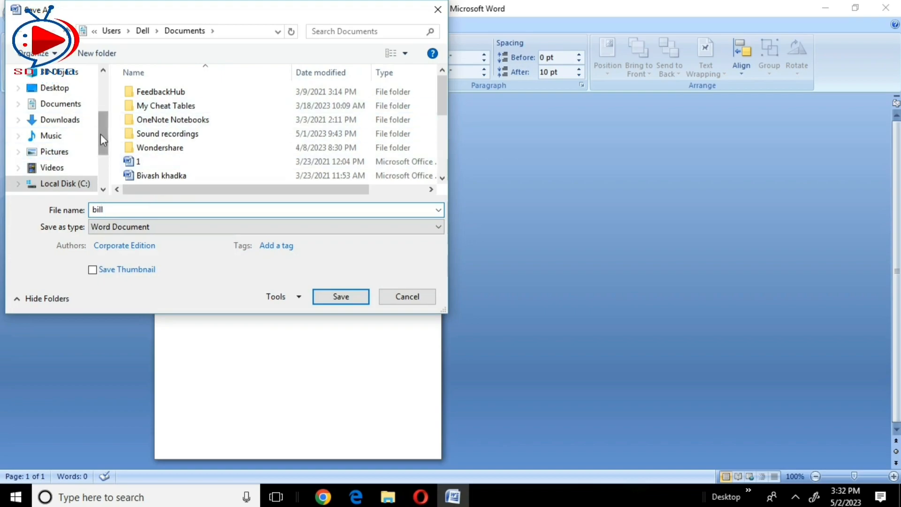
pyautogui.scroll(-2, 60, 177)
pyautogui.click(65, 121)
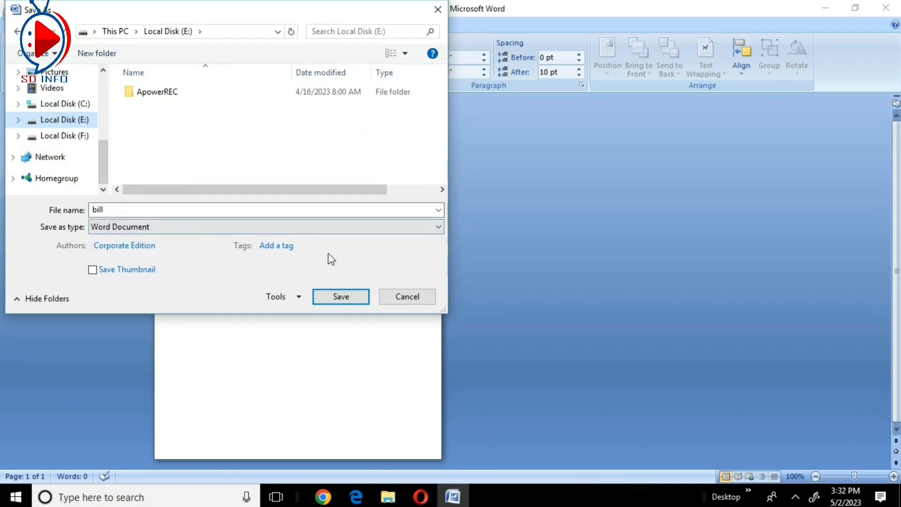
pyautogui.click(332, 302)
pyautogui.click(333, 302)
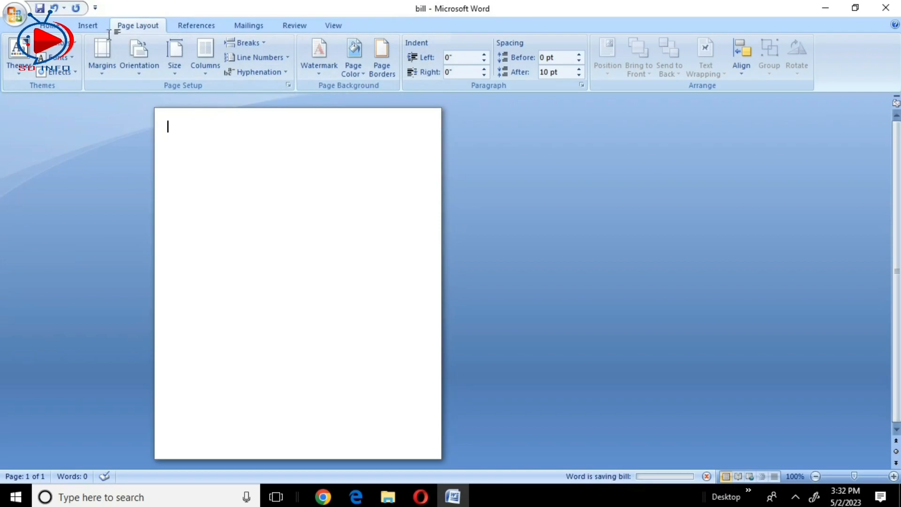
# - Insert a table with five columns and five rows at the start of the page
pyautogui.click(88, 27)
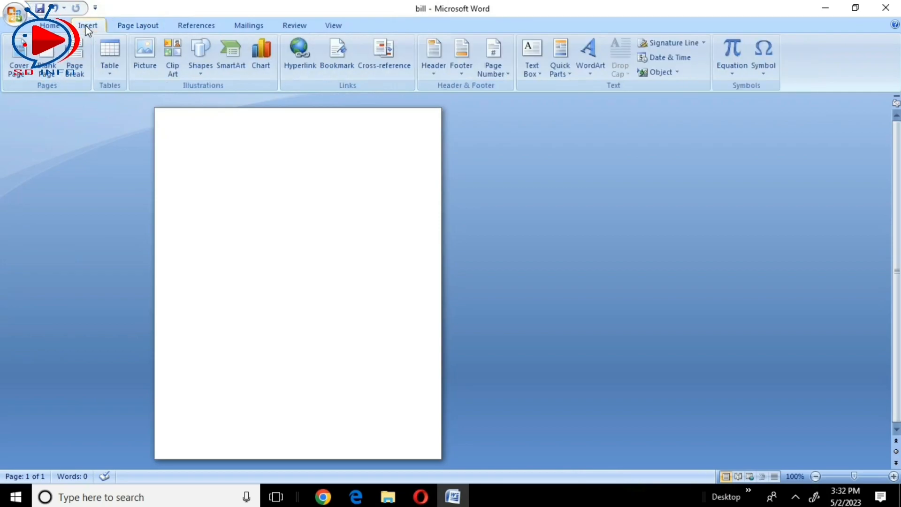
pyautogui.click(107, 74)
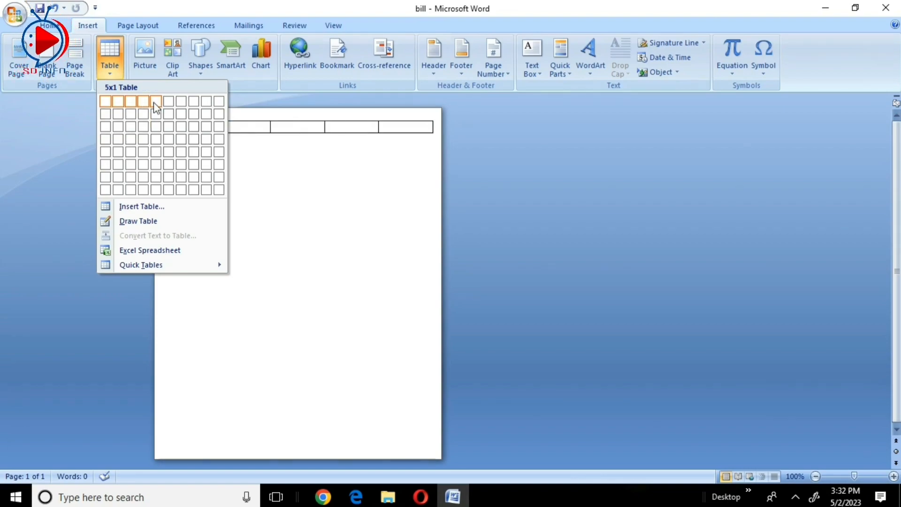
pyautogui.click(157, 151)
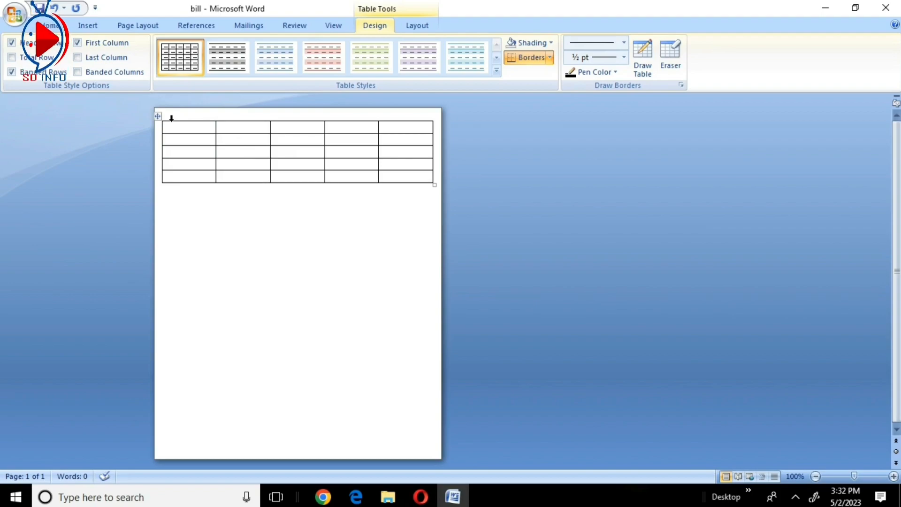
# - Merge all the cells of the table's first three rows into a single cell
pyautogui.moveTo(177, 127); pyautogui.dragTo(425, 148)
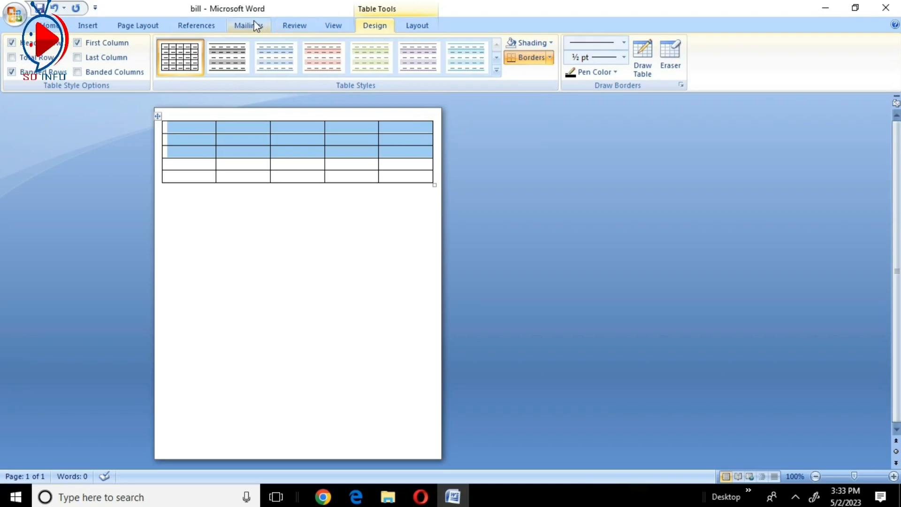
pyautogui.click(417, 27)
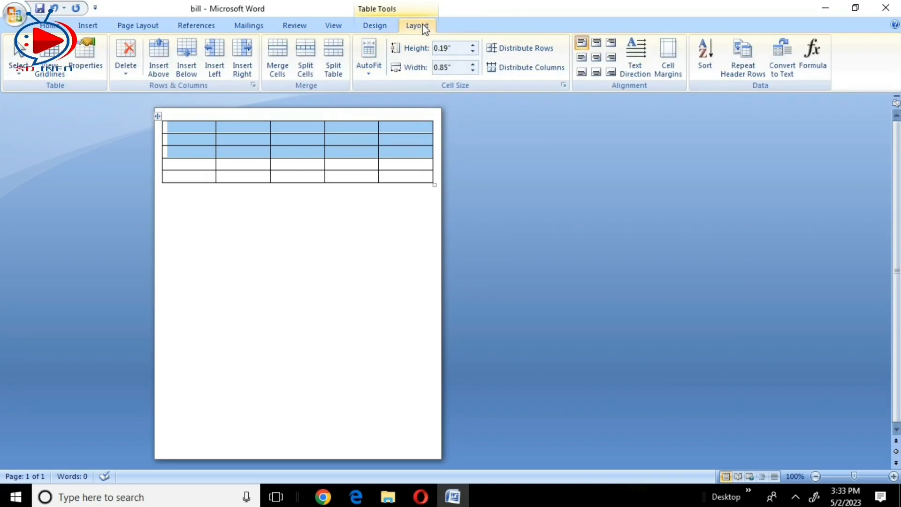
pyautogui.click(282, 59)
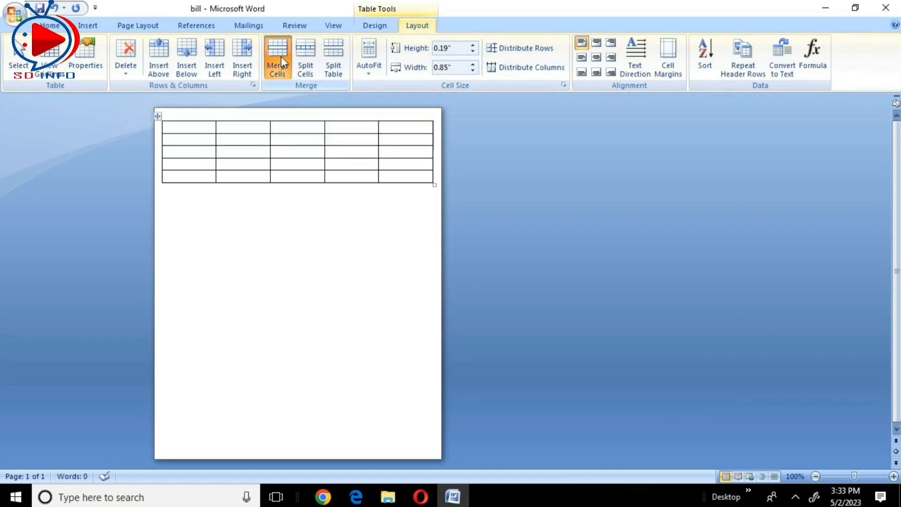
# - Enter the heading "SD INFO PVT LTD" in the merged top cell and centre it
pyautogui.click(278, 141)
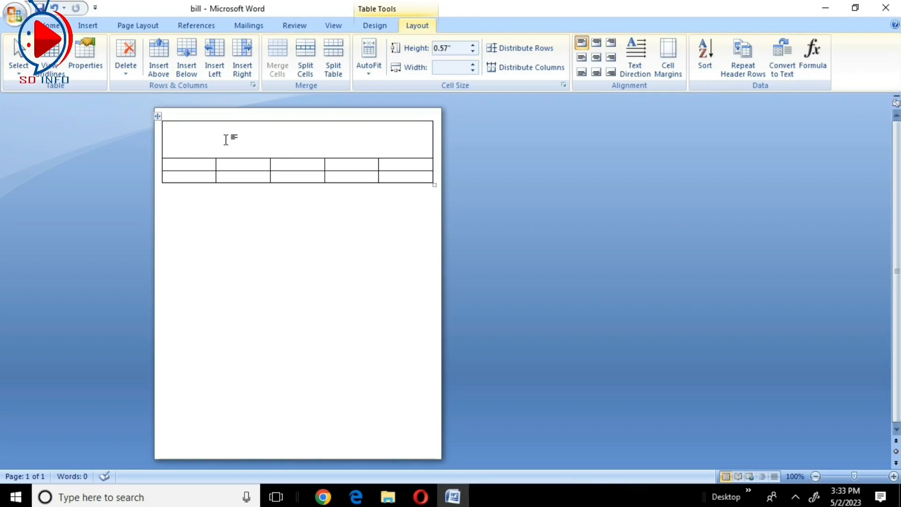
pyautogui.write('Res')
pyautogui.press('BackSpace')
pyautogui.press('BackSpace')
pyautogui.press('BackSpace')
pyautogui.write('SD')
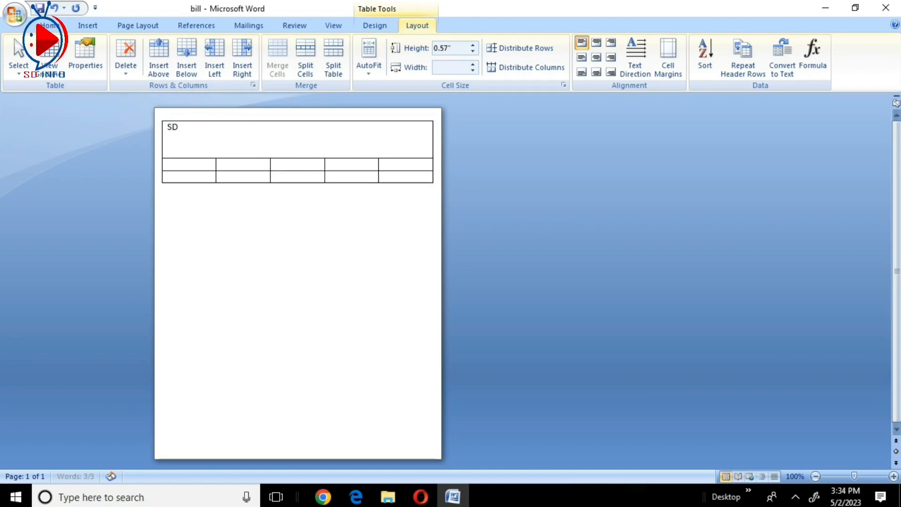
pyautogui.write(' INFO')
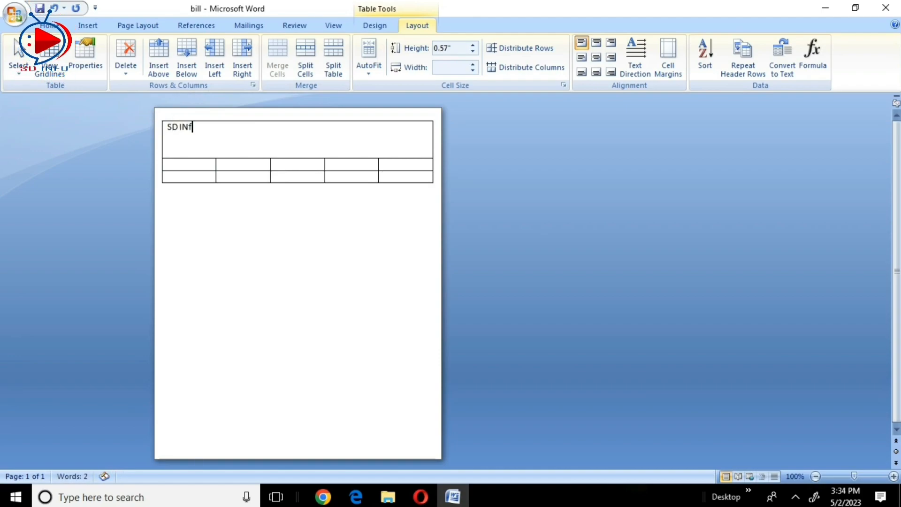
pyautogui.press('BackSpace')
pyautogui.press('BackSpace')
pyautogui.write('FO PVT L')
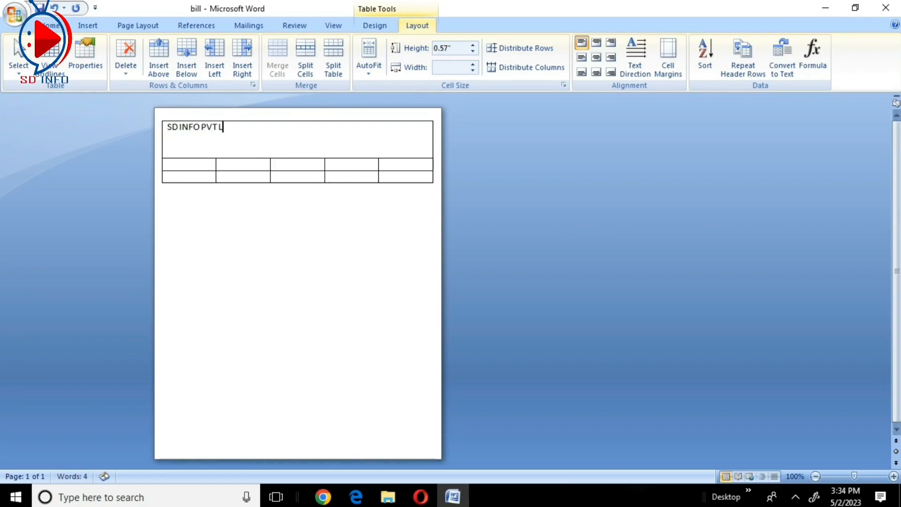
pyautogui.write('TD')
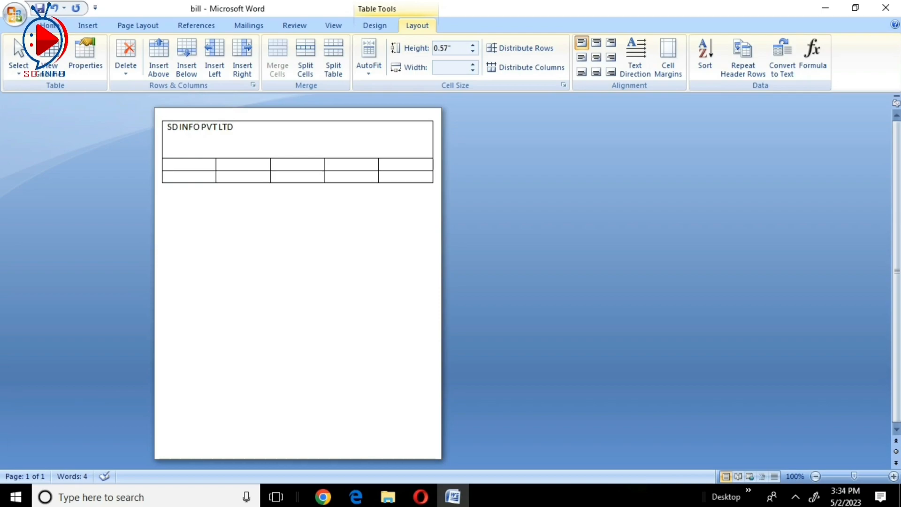
pyautogui.hotkey('ctrl', 'e')
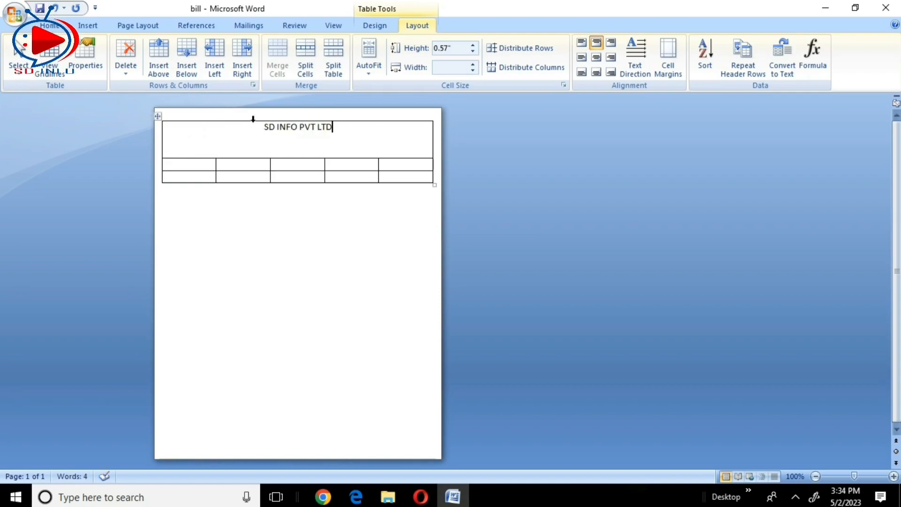
# - Format the heading "SD INFO PVT LTD" as 18 pt bold in the Balloon XBd BT font
pyautogui.click(129, 28)
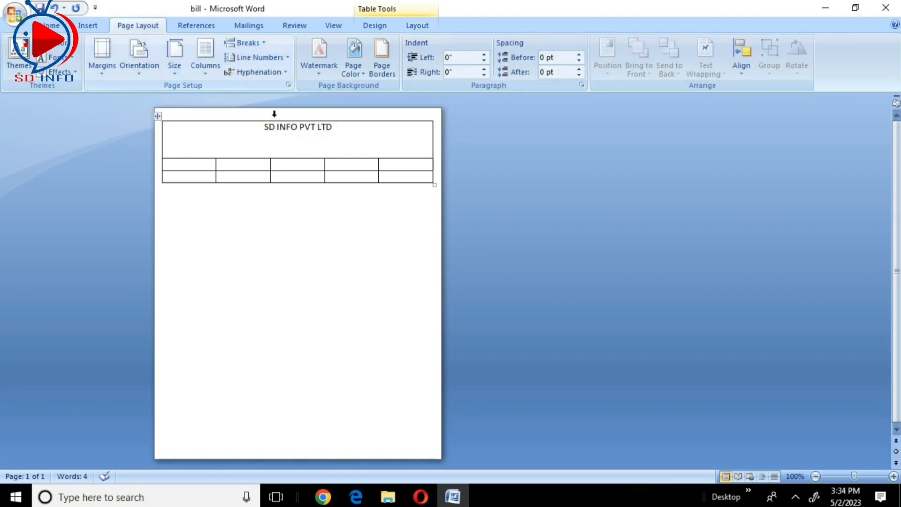
pyautogui.moveTo(336, 129); pyautogui.dragTo(254, 132)
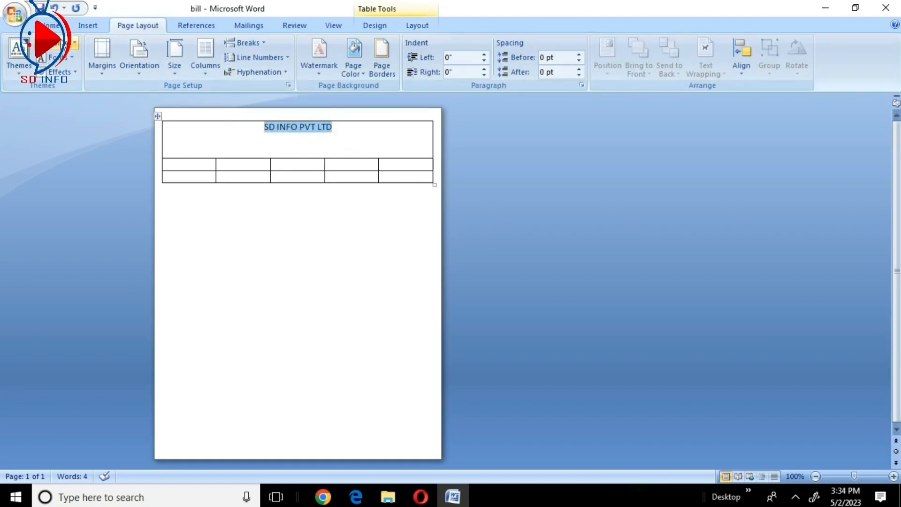
pyautogui.click(51, 26)
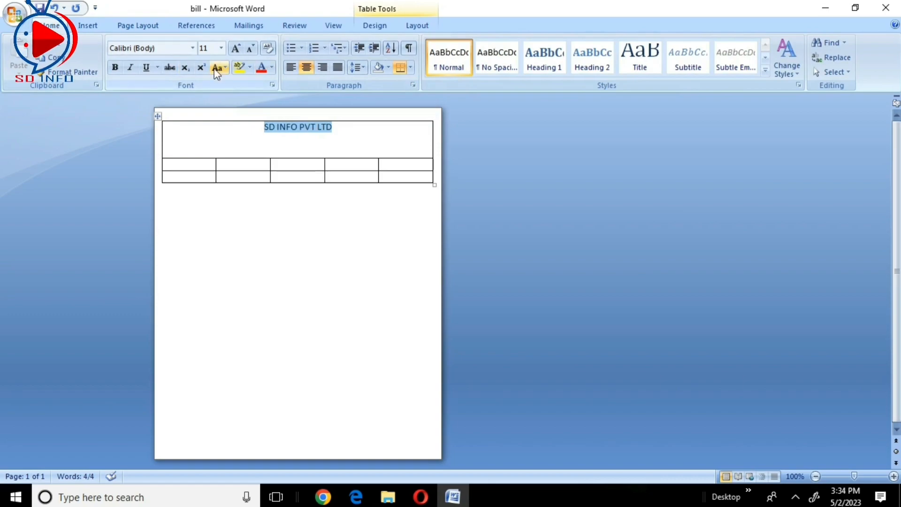
pyautogui.click(235, 47)
pyautogui.click(236, 47)
pyautogui.click(236, 47)
pyautogui.click(236, 47)
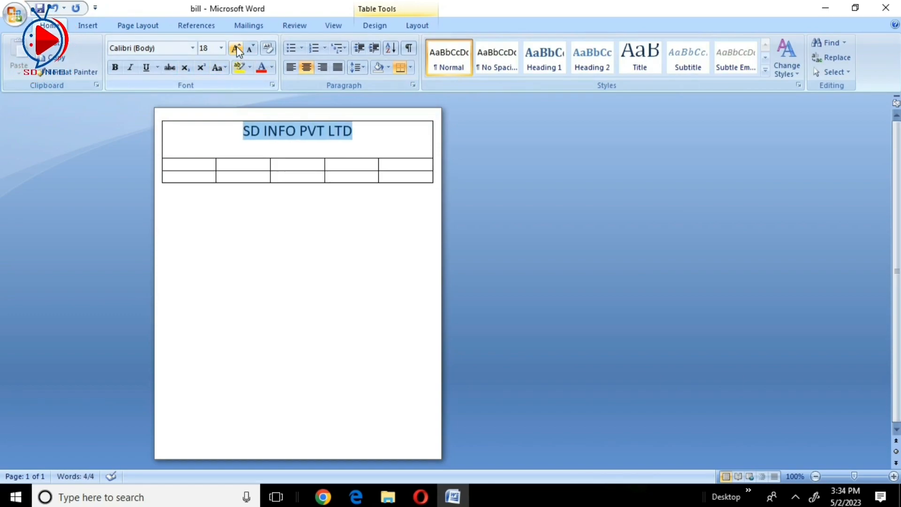
pyautogui.click(119, 67)
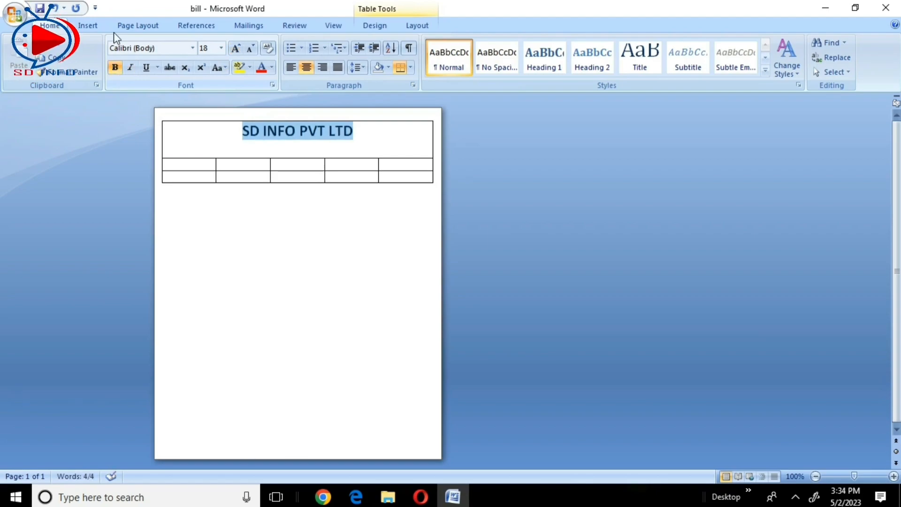
pyautogui.click(192, 48)
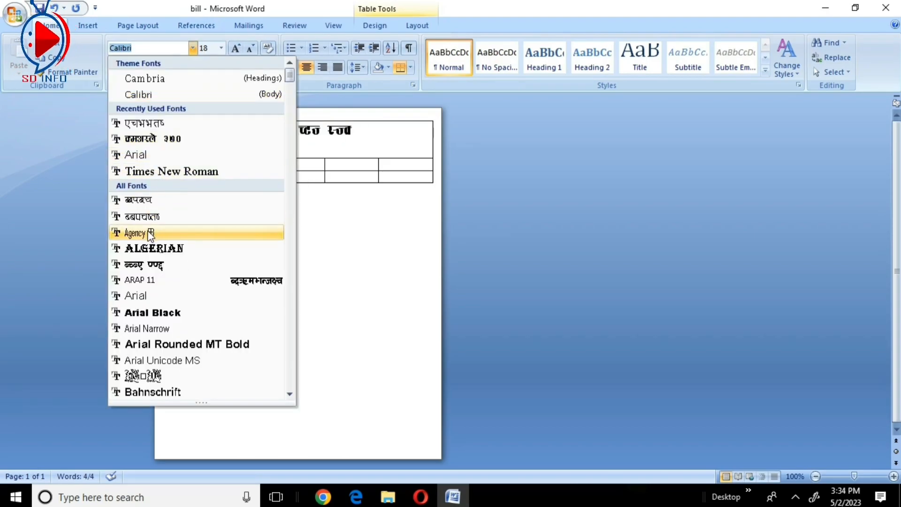
pyautogui.scroll(-3, 156, 255)
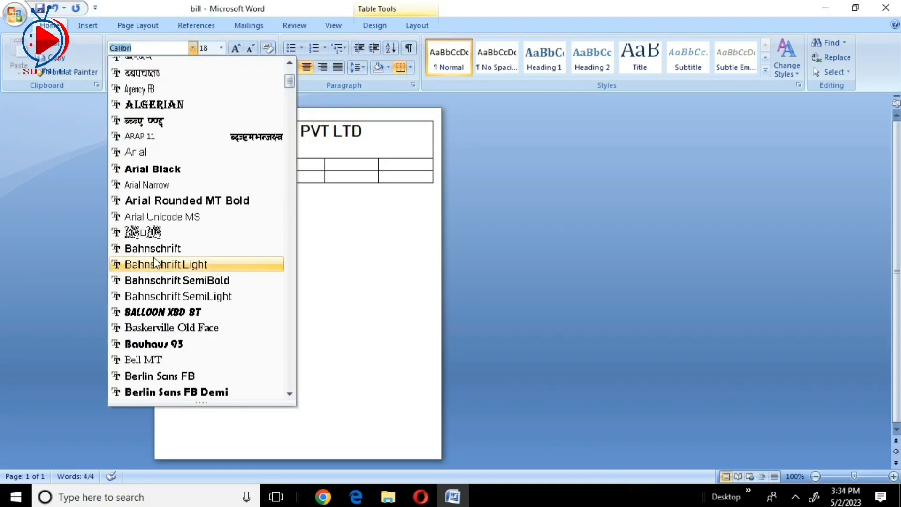
pyautogui.click(160, 312)
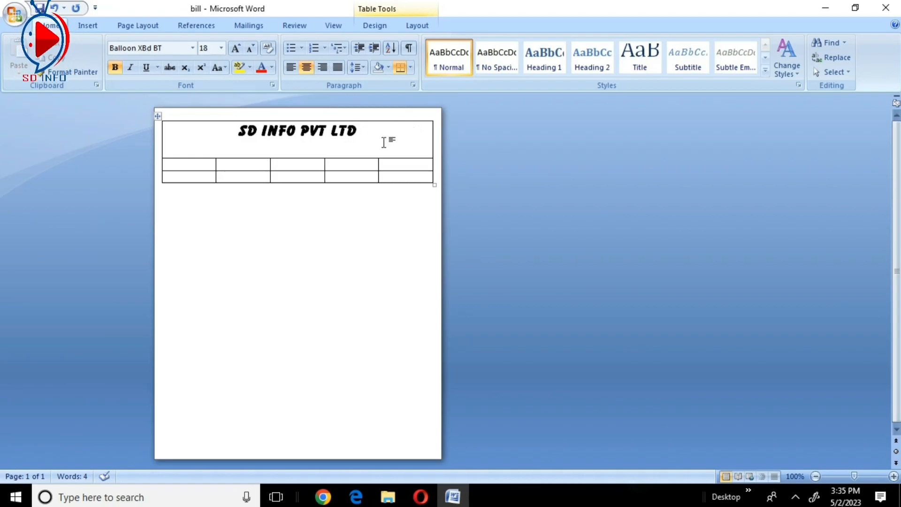
# - Draw a text box at the right end of the heading cell, containing "Date", and widen it to about 1.02"
pyautogui.click(89, 26)
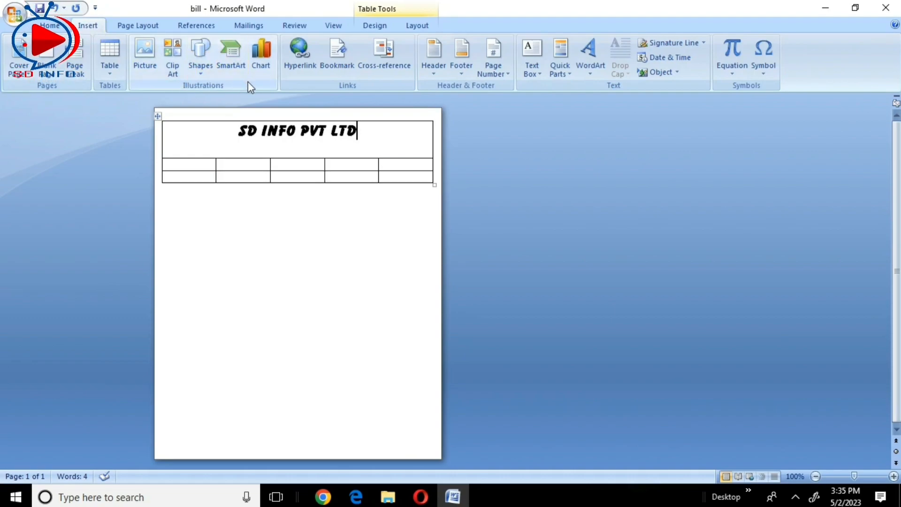
pyautogui.click(538, 74)
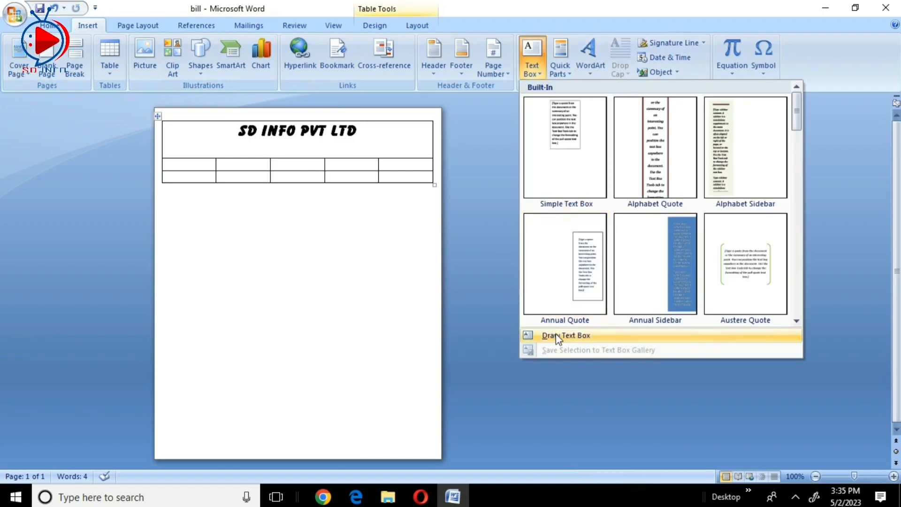
pyautogui.click(563, 336)
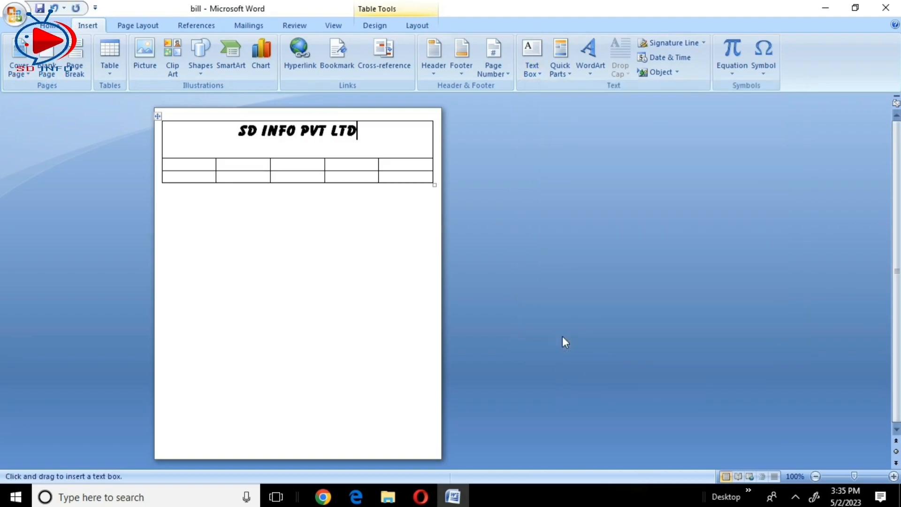
pyautogui.moveTo(379, 126); pyautogui.dragTo(432, 148)
pyautogui.write('Date')
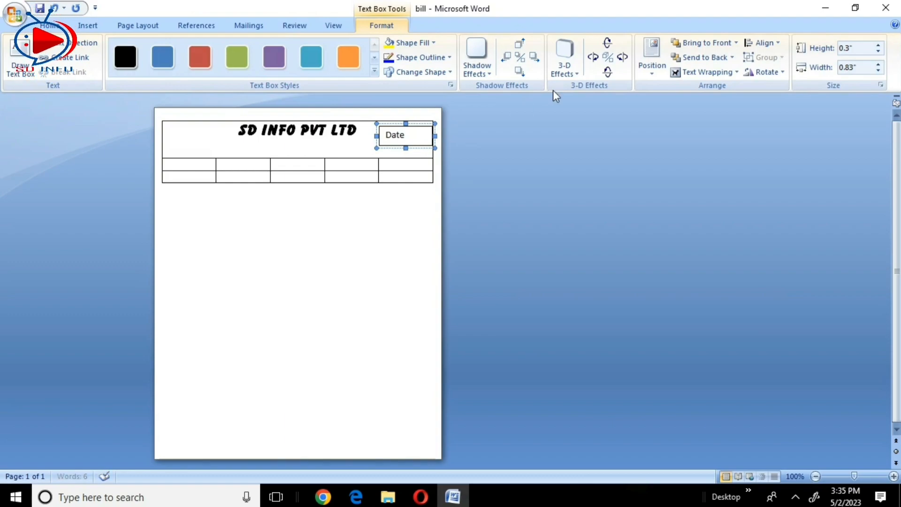
pyautogui.moveTo(435, 136); pyautogui.dragTo(396, 121)
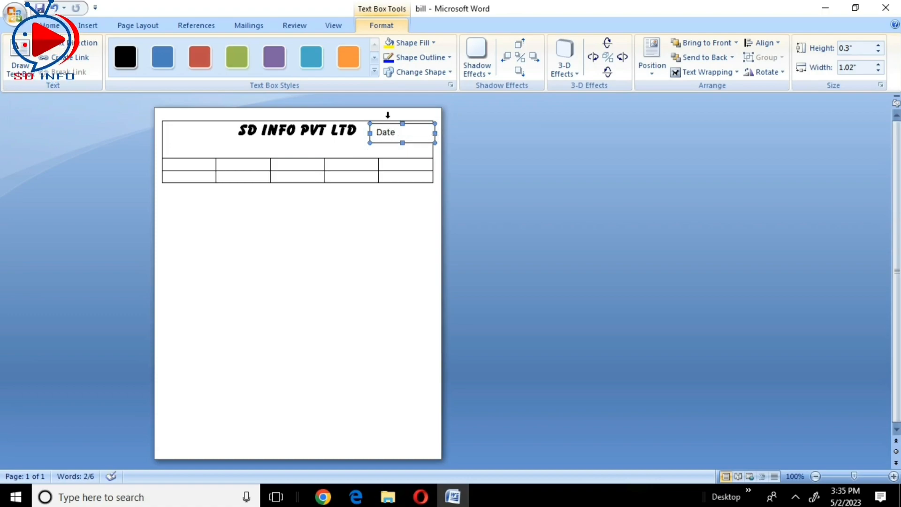
# - Remove the outline and the fill from the Date text box
pyautogui.click(449, 58)
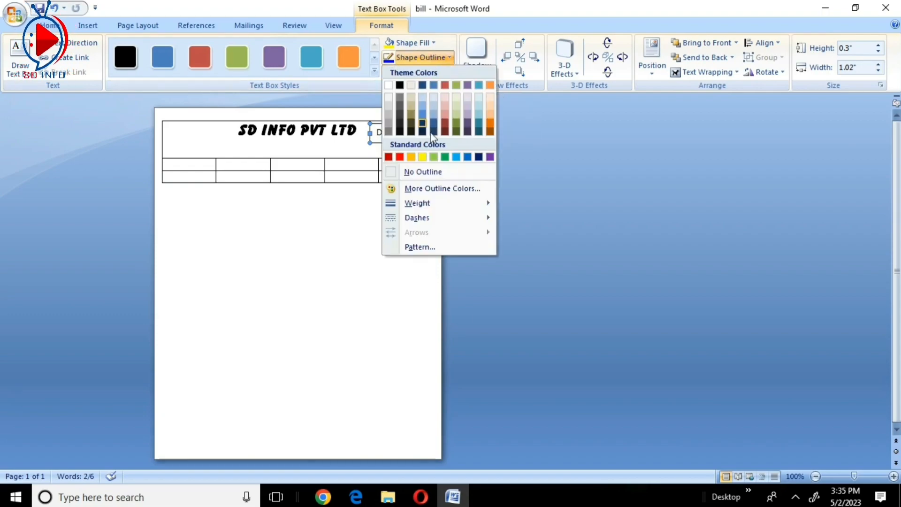
pyautogui.click(416, 172)
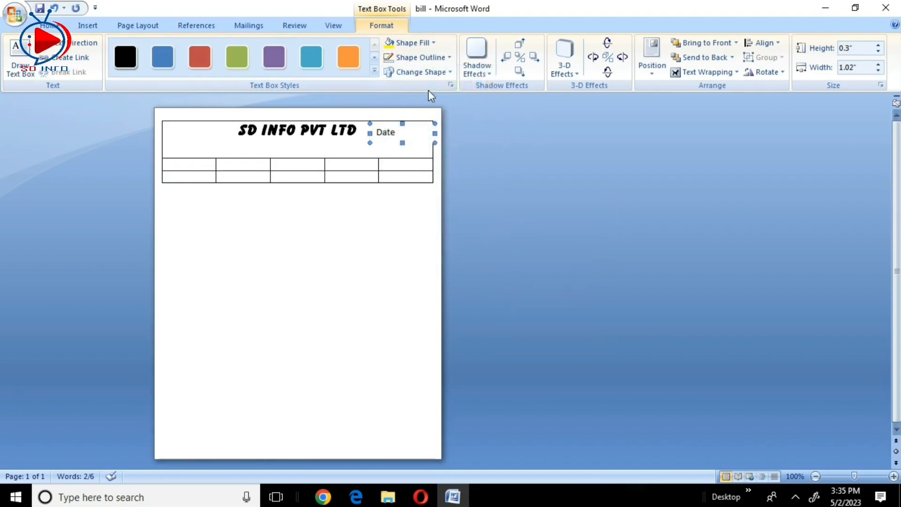
pyautogui.click(412, 43)
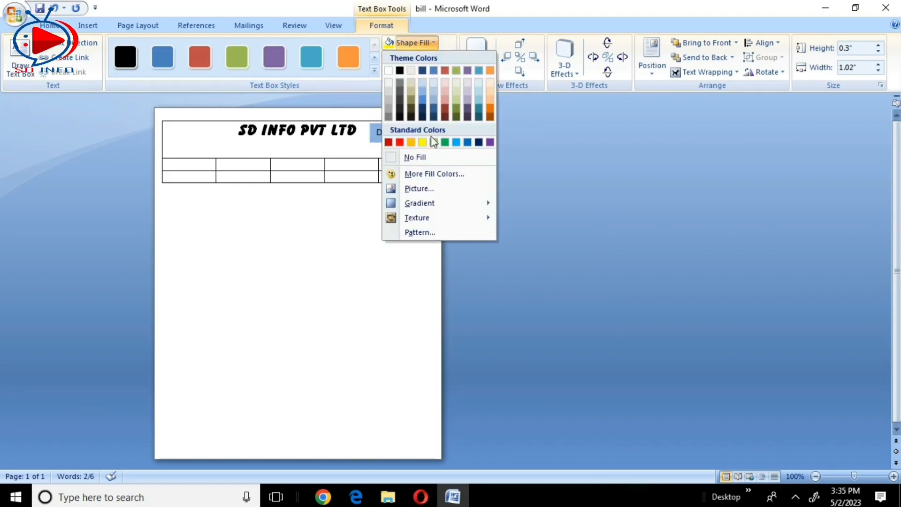
pyautogui.click(413, 157)
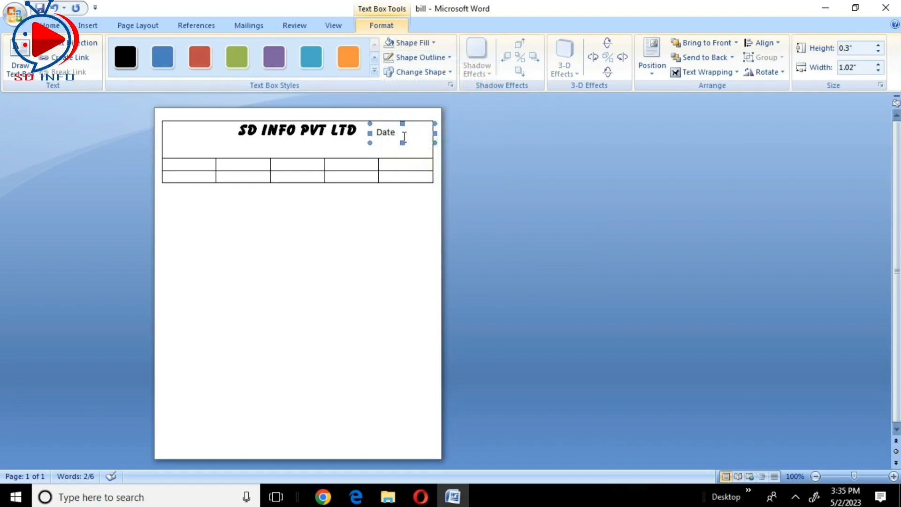
# - Add a dotted line after "Date" and nudge the text box slightly to the right
pyautogui.click(409, 136)
pyautogui.write('...............')
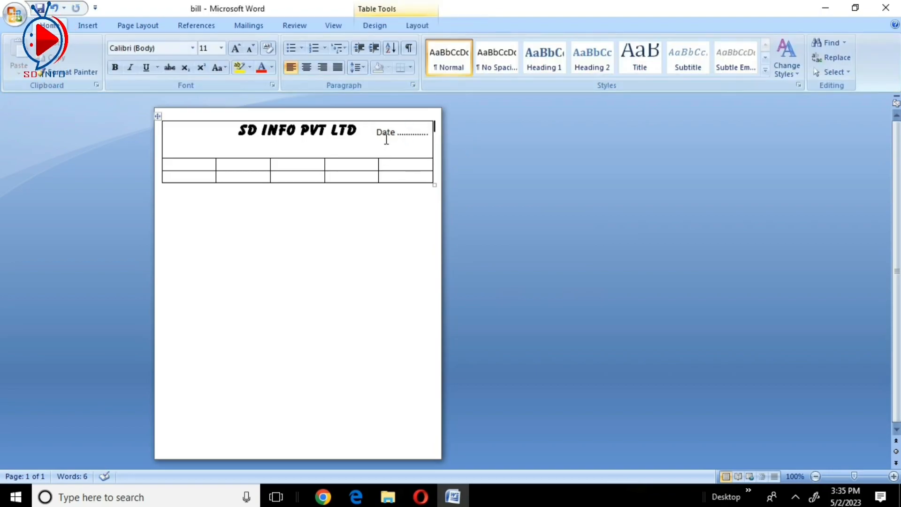
pyautogui.click(382, 131)
pyautogui.press('Right')
pyautogui.press('Right')
pyautogui.press('Right')
pyautogui.press('Right')
pyautogui.press('Right')
pyautogui.press('Right')
pyautogui.press('Right')
pyautogui.press('Right')
pyautogui.press('Right')
pyautogui.press('Right')
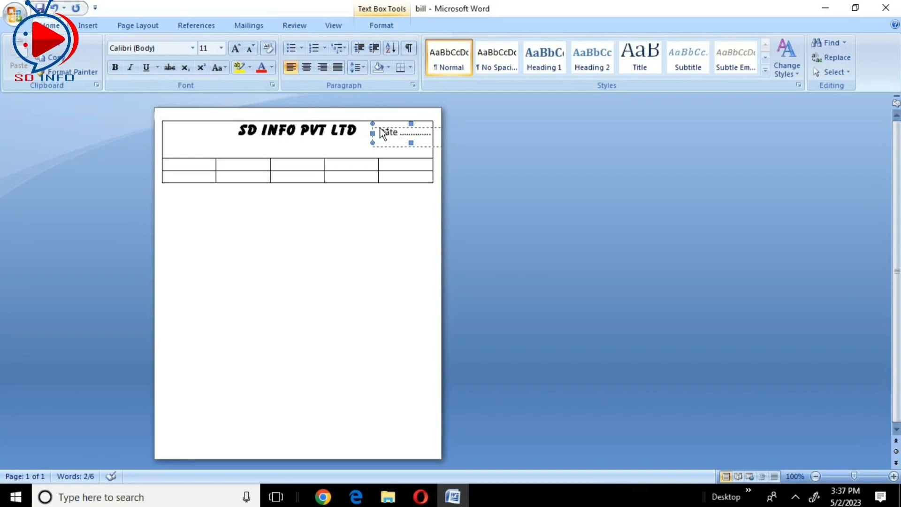
# - Place a copy of the Date text box beneath the heading and replace its text with "Cash-Bill"
pyautogui.moveTo(268, 138); pyautogui.dragTo(263, 137)
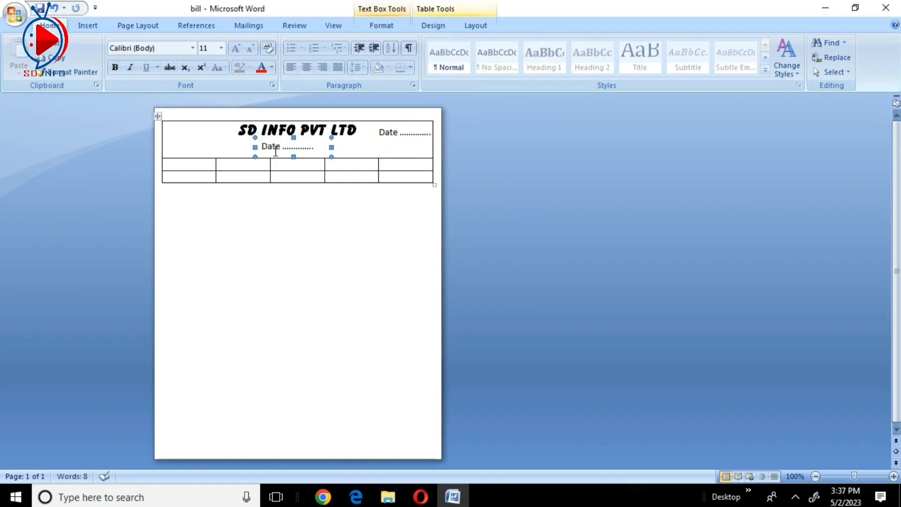
pyautogui.click(264, 150)
pyautogui.moveTo(284, 152); pyautogui.dragTo(314, 152)
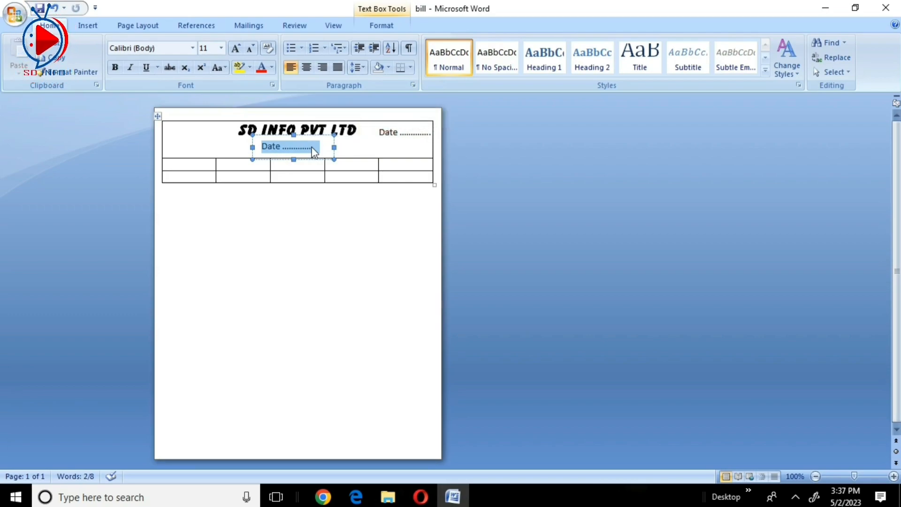
pyautogui.write('cash')
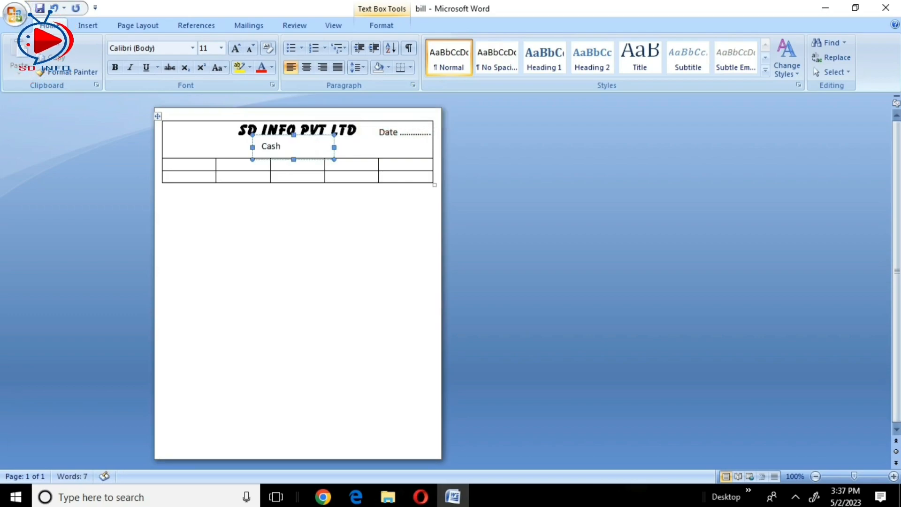
pyautogui.write(' Bill')
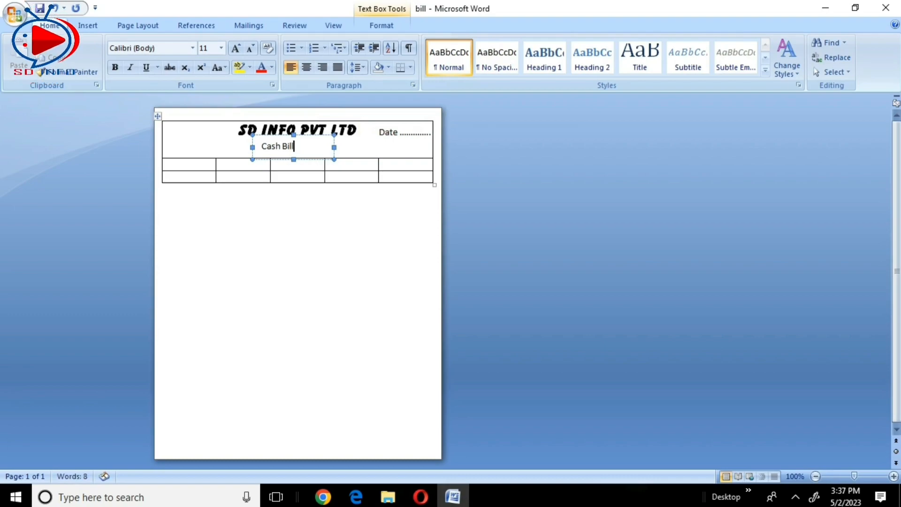
pyautogui.click(284, 146)
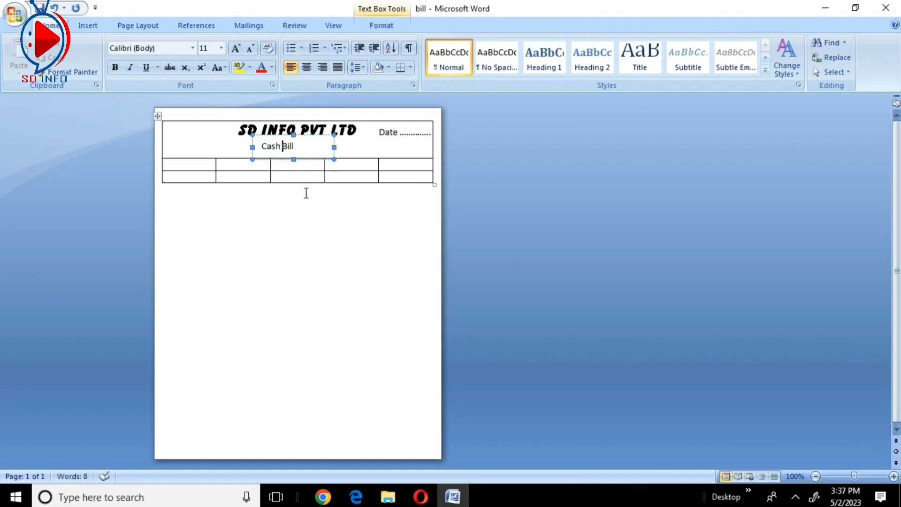
pyautogui.press('BackSpace')
pyautogui.write('-')
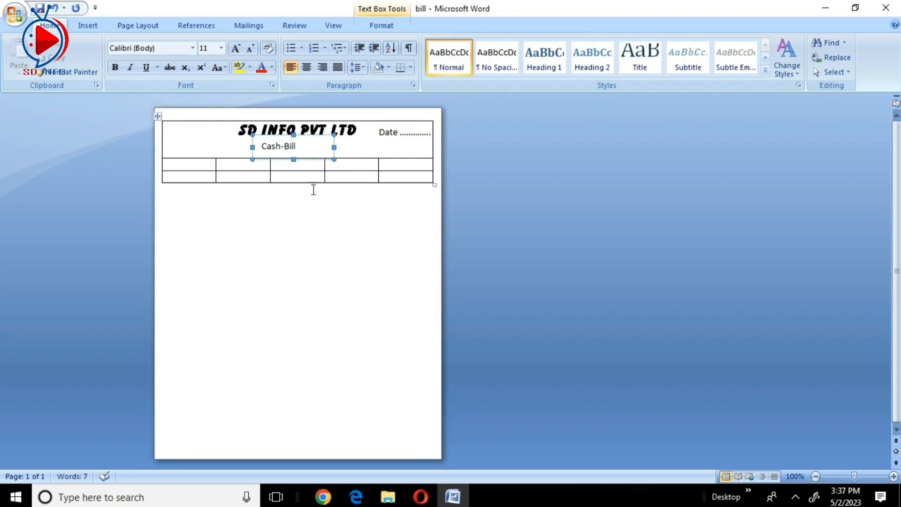
# - Make the "Cash-Bill" text bold and set its font to Arial Rounded MT Bold
pyautogui.moveTo(312, 147); pyautogui.dragTo(275, 153)
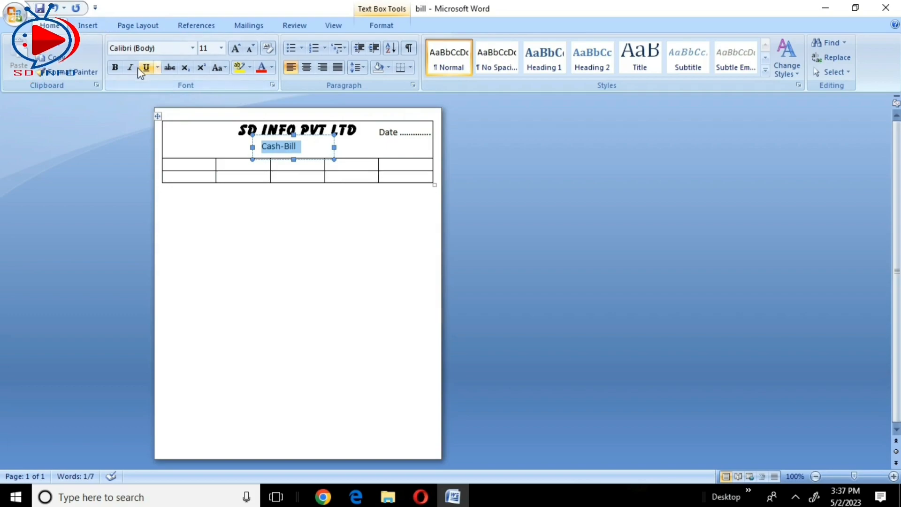
pyautogui.click(115, 66)
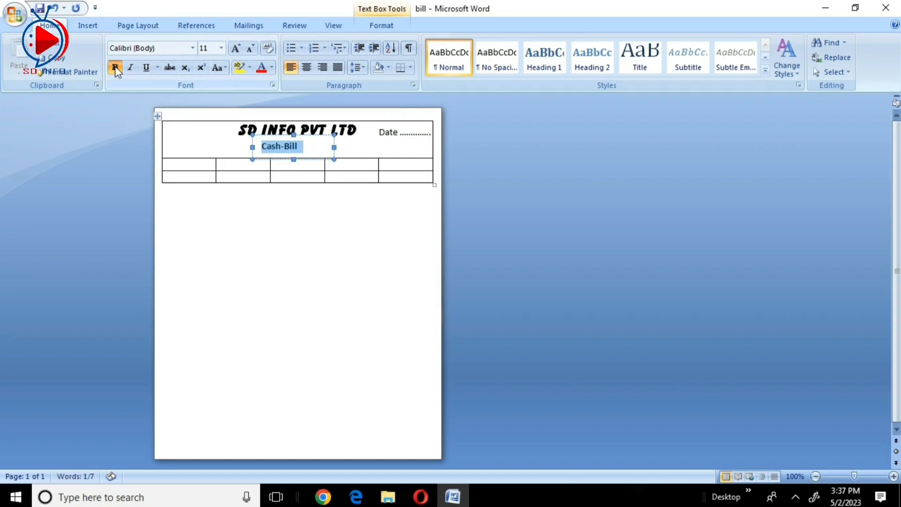
pyautogui.click(193, 49)
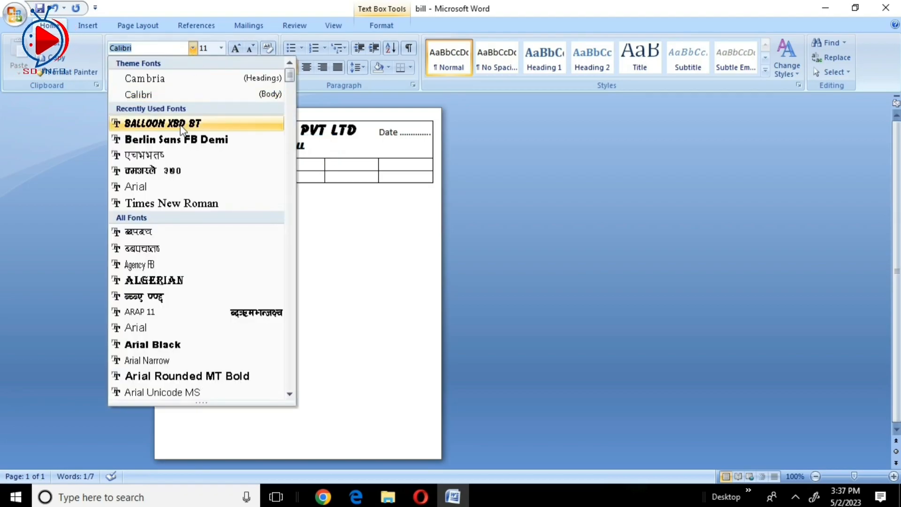
pyautogui.scroll(-4, 171, 220)
pyautogui.scroll(-1, 170, 219)
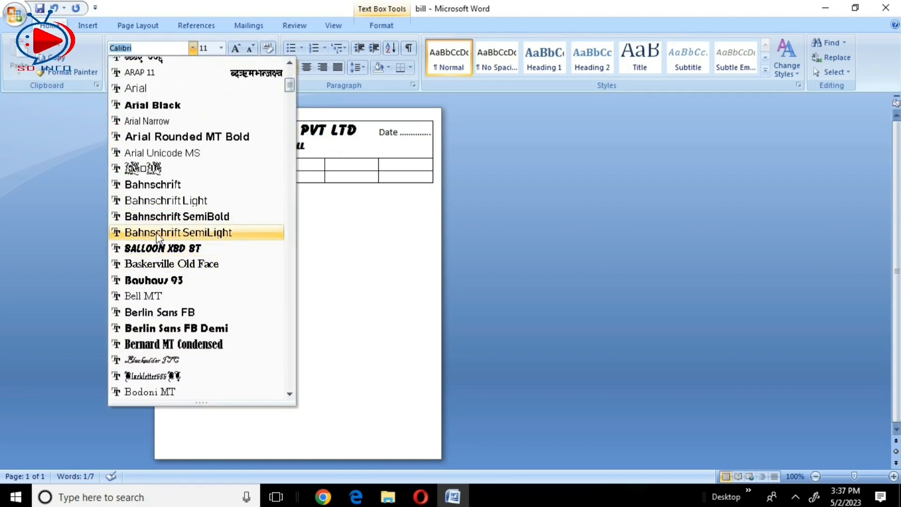
pyautogui.click(165, 137)
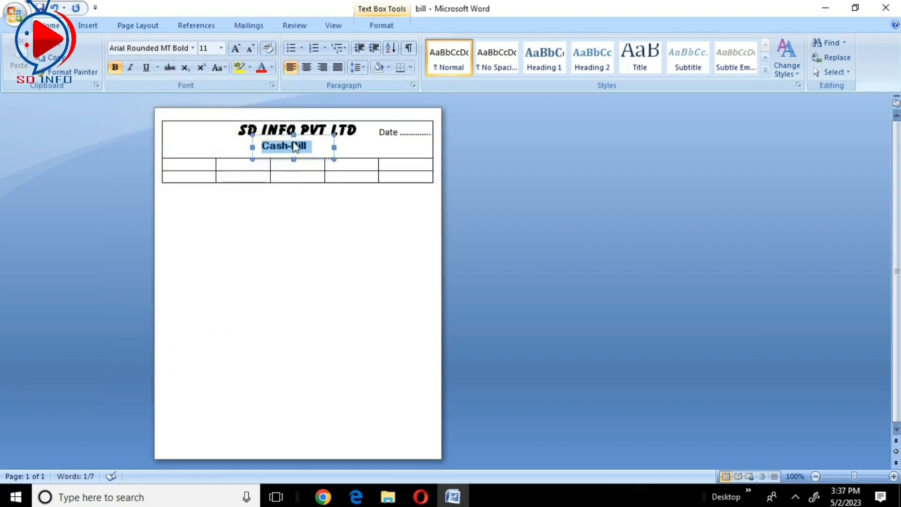
# - Shift the Cash-Bill text box slightly right beneath the heading and underline its text
pyautogui.press('Right')
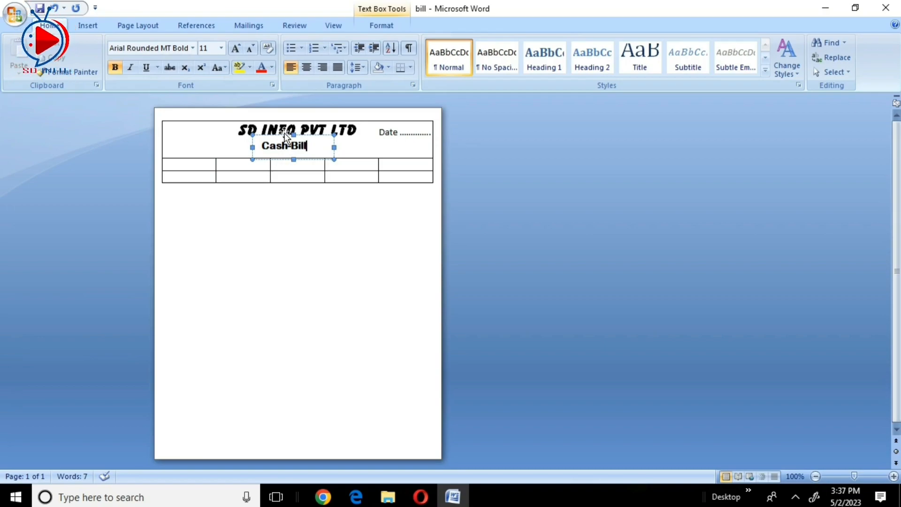
pyautogui.moveTo(285, 136)
pyautogui.mouseDown()
pyautogui.moveTo(293, 135)
pyautogui.moveTo(281, 146)
pyautogui.mouseUp()
pyautogui.click(372, 147)
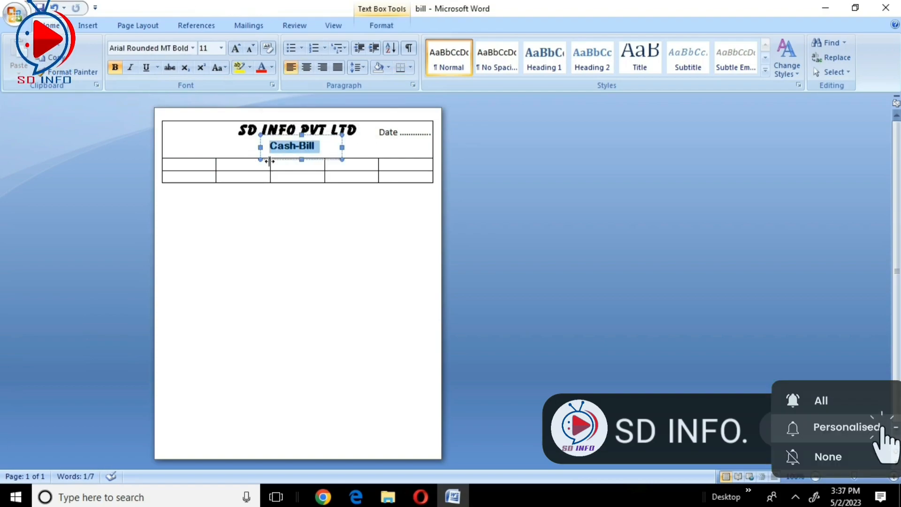
pyautogui.click(146, 67)
pyautogui.click(378, 146)
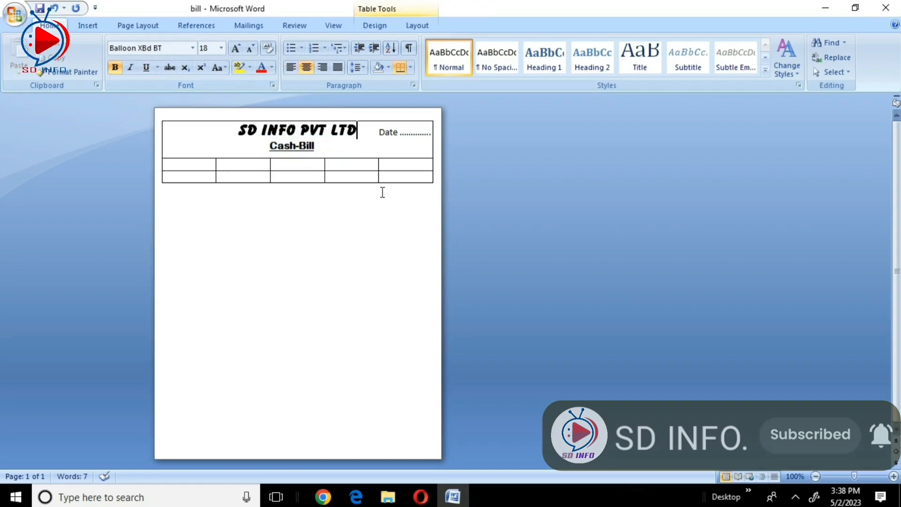
# - Save the document and add a period after "PVT" in the company heading
pyautogui.hotkey('ctrl', 's')
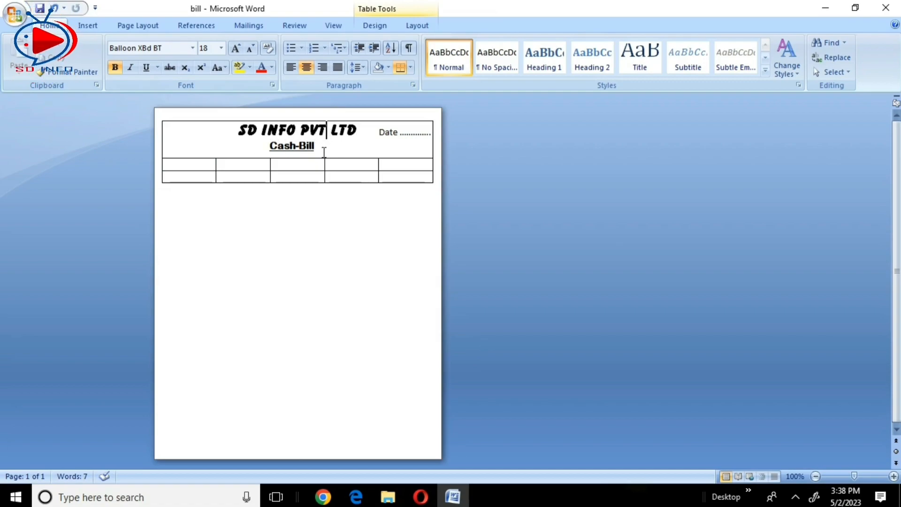
pyautogui.write('.')
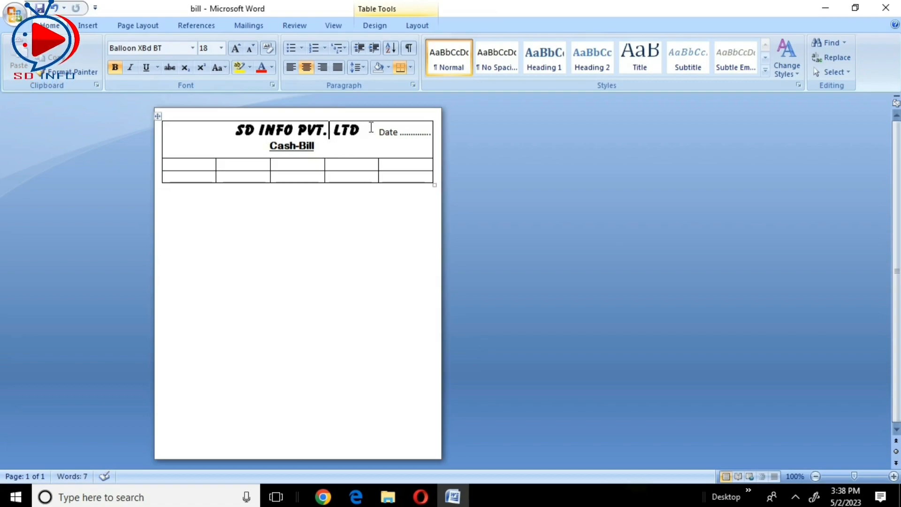
pyautogui.write('.')
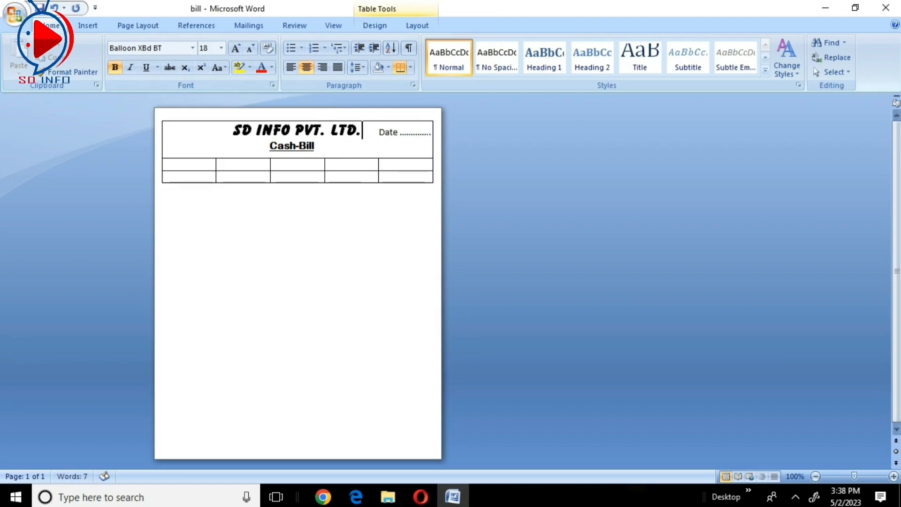
# - Add a period after "LTD" in the company heading and save the document
pyautogui.hotkey('ctrl', 's')
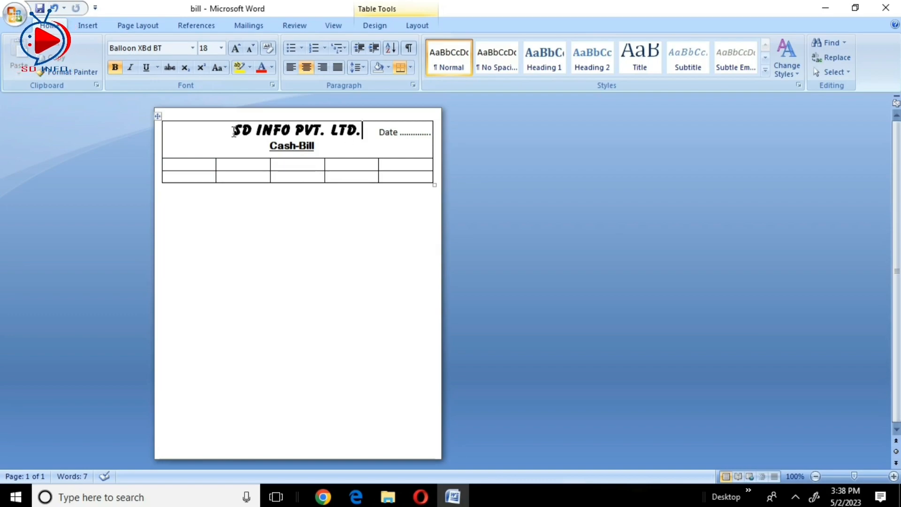
# - Place a copy of the Date text box beneath the original and replace its text with the company's address, email and phone lines
pyautogui.click(384, 127)
pyautogui.moveTo(371, 130)
pyautogui.mouseDown()
pyautogui.moveTo(373, 145)
pyautogui.moveTo(358, 145)
pyautogui.moveTo(380, 124)
pyautogui.mouseUp()
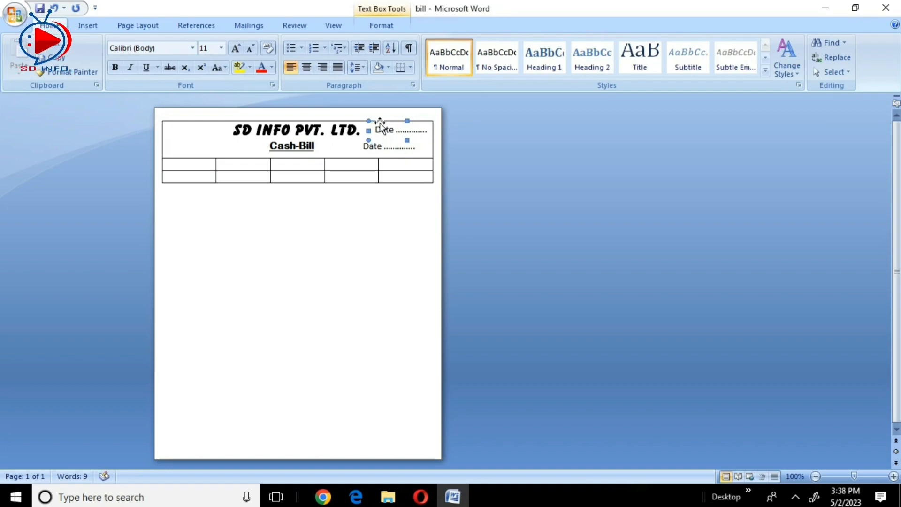
pyautogui.click(355, 151)
pyautogui.click(380, 148)
pyautogui.moveTo(367, 147); pyautogui.dragTo(421, 147)
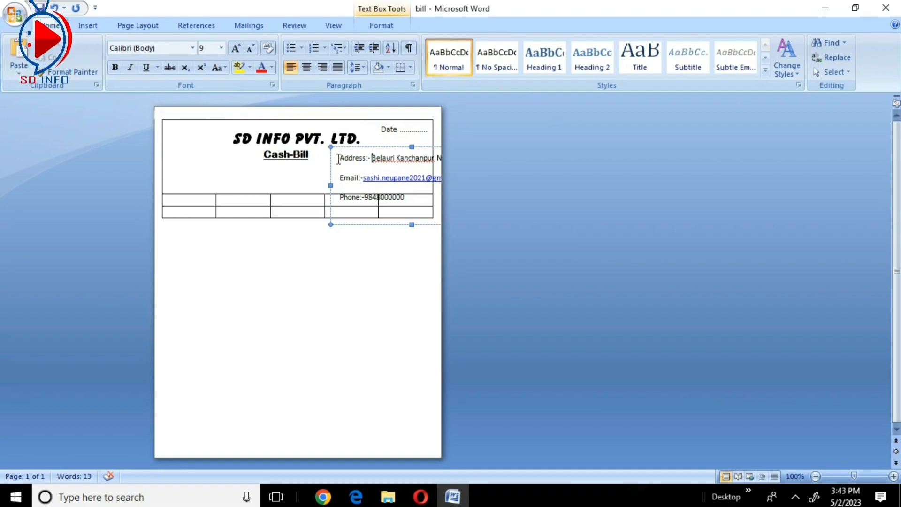
# - Set the spacing after the address, email and phone paragraphs to 0 pt
pyautogui.moveTo(338, 160); pyautogui.dragTo(425, 214)
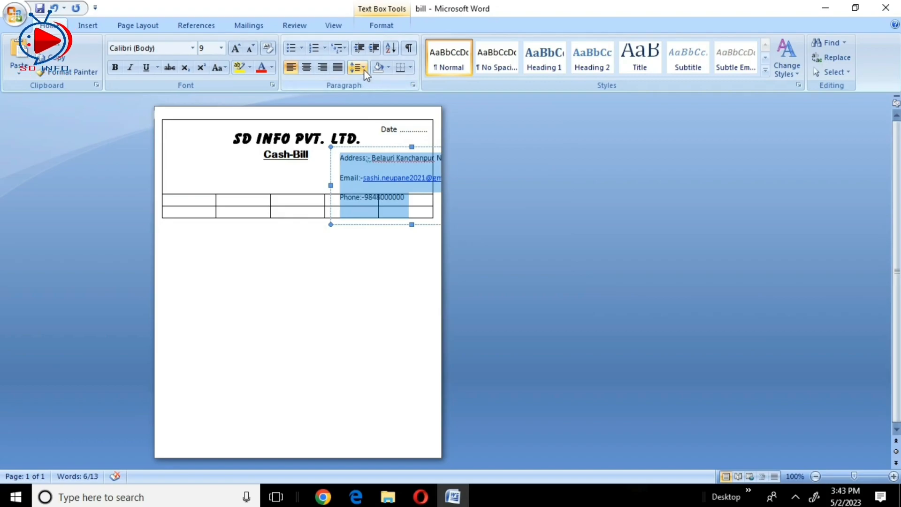
pyautogui.click(385, 26)
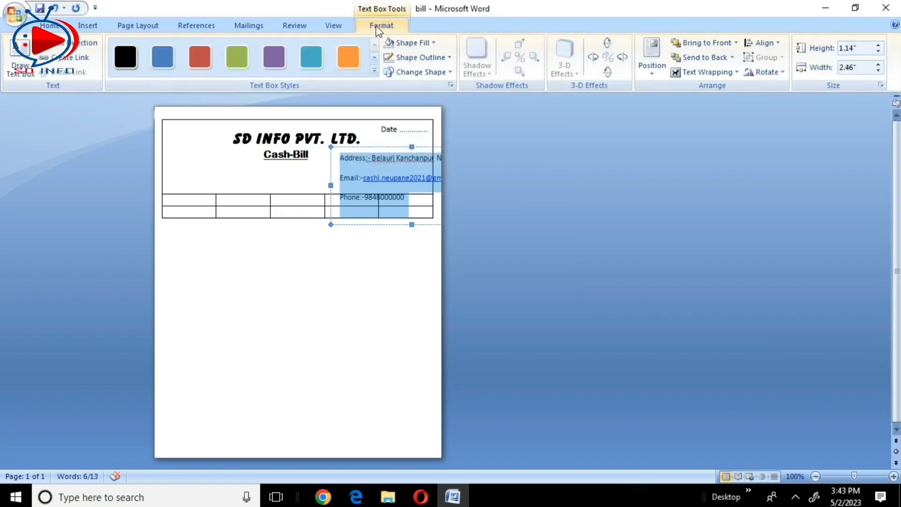
pyautogui.click(155, 28)
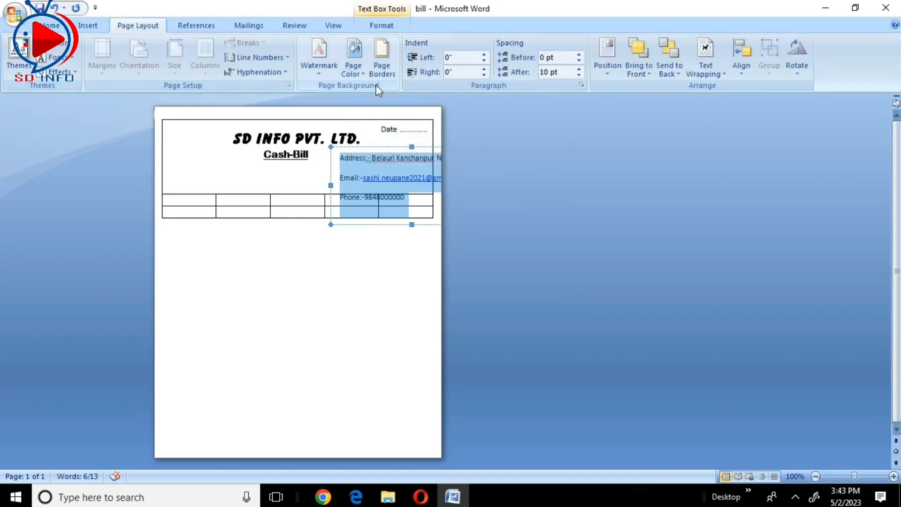
pyautogui.click(579, 75)
pyautogui.click(579, 75)
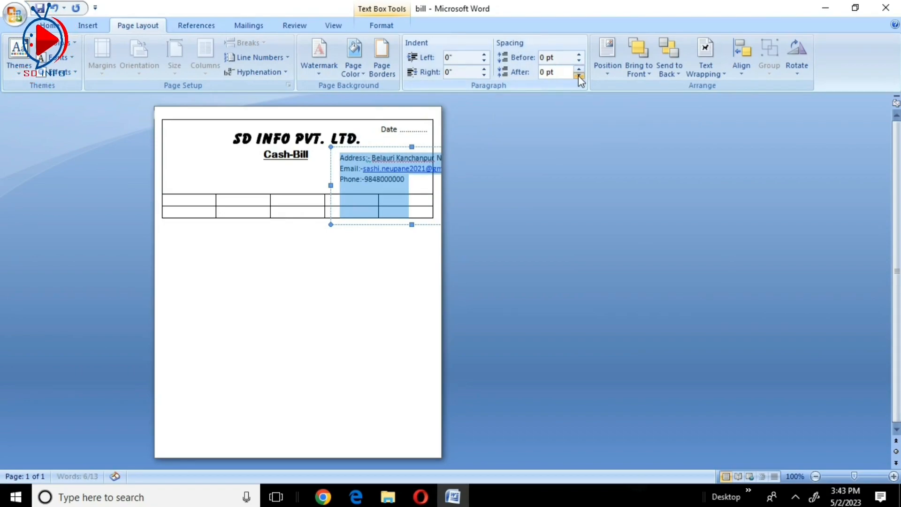
pyautogui.click(579, 75)
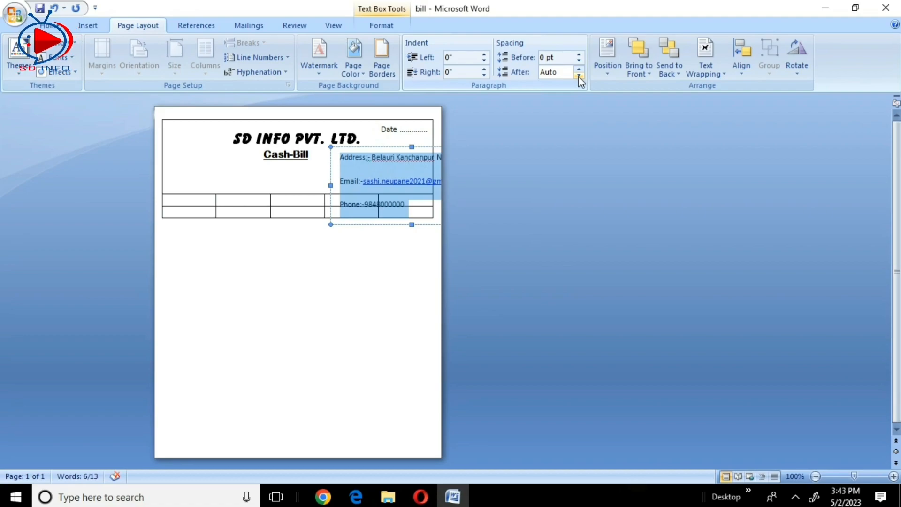
pyautogui.click(580, 69)
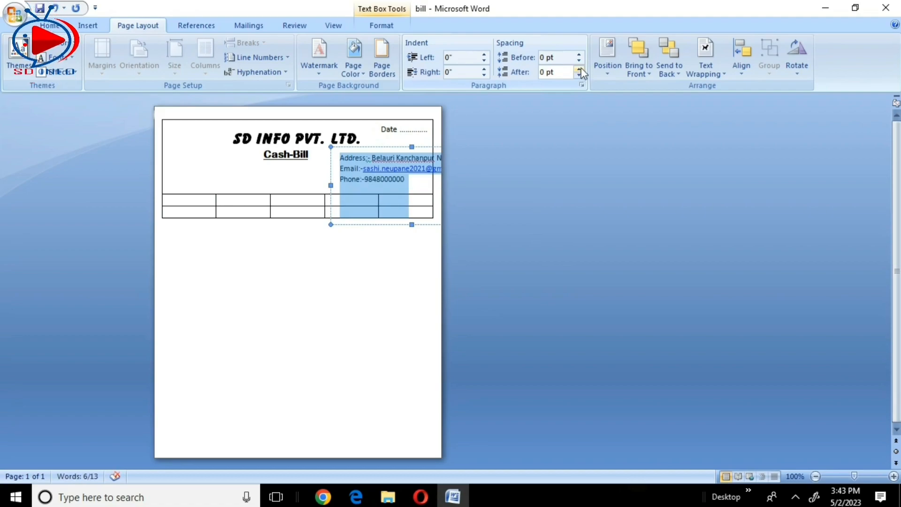
# - Reduce the font size of all text in the contact details box to 8
pyautogui.click(408, 187)
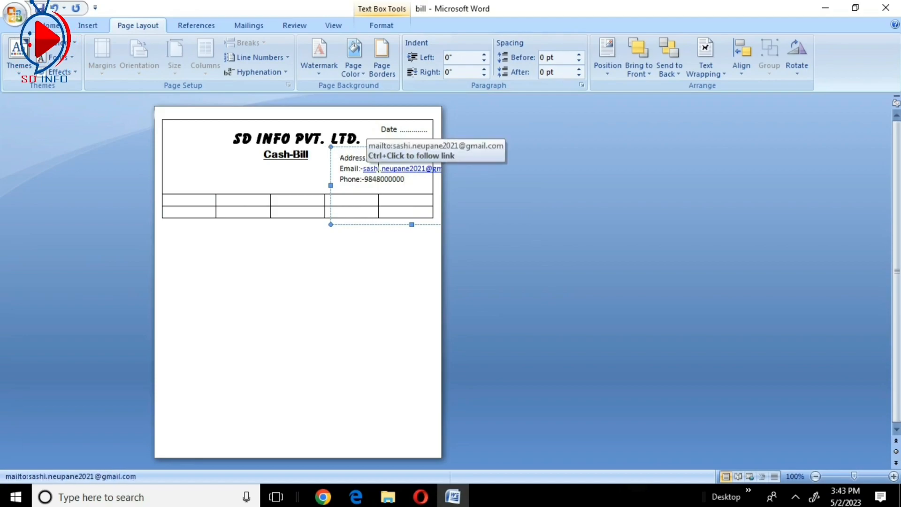
pyautogui.hotkey('ctrl', 'a')
pyautogui.hotkey('ctrl', '[')
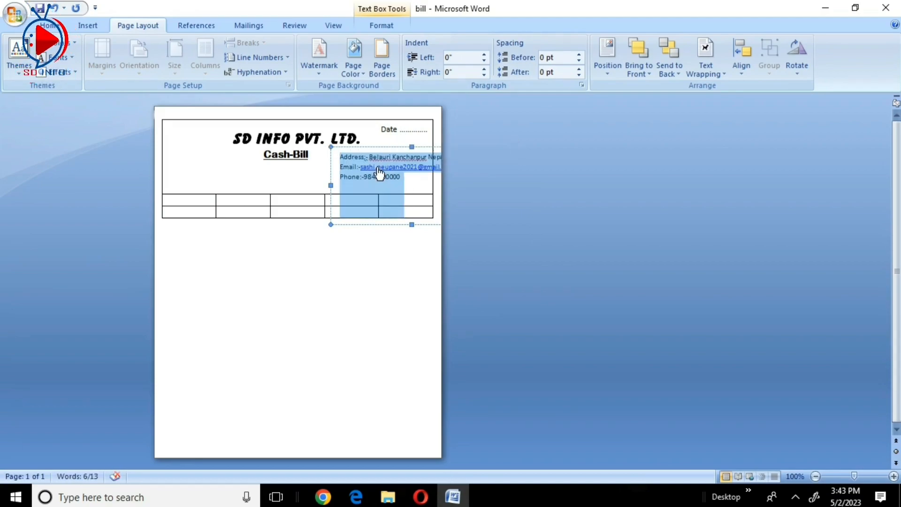
pyautogui.click(413, 180)
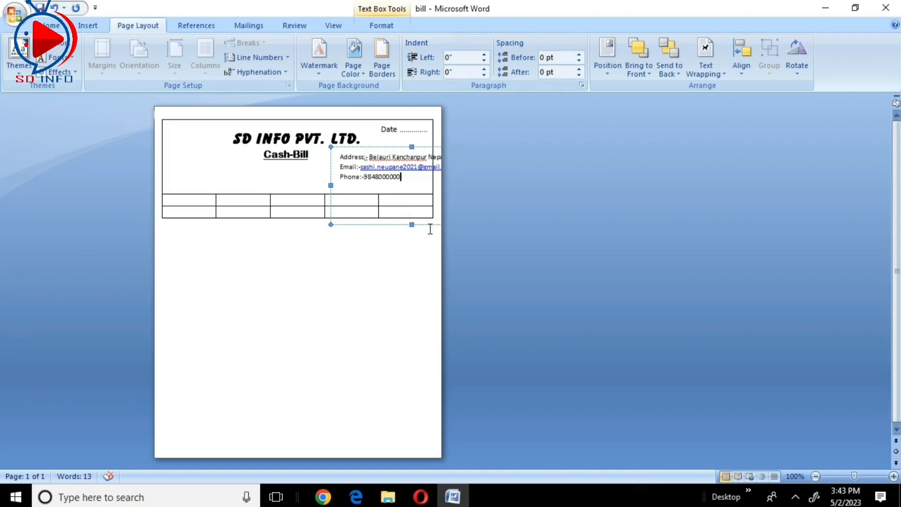
# - Shorten the contact details text box and shift it left and up beneath the Date field so its lines fit on the page
pyautogui.moveTo(411, 225); pyautogui.dragTo(407, 181)
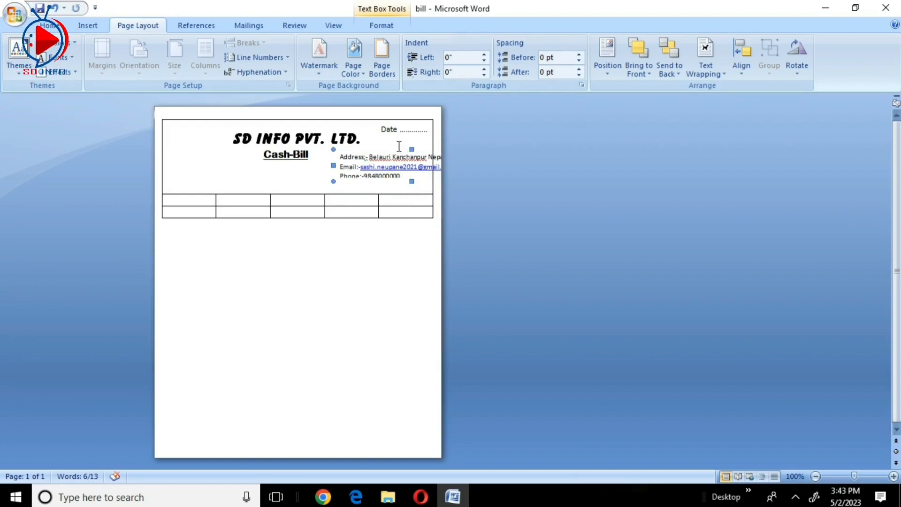
pyautogui.moveTo(388, 149); pyautogui.dragTo(380, 151)
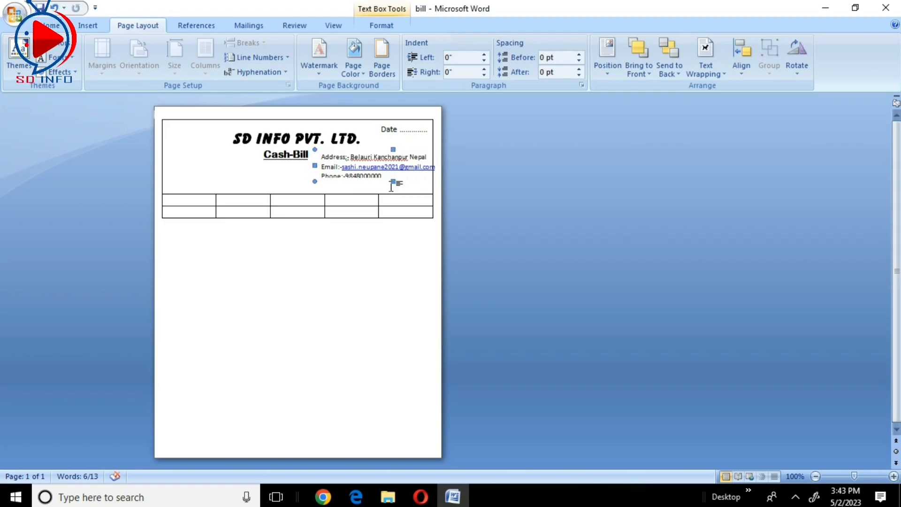
pyautogui.click(319, 154)
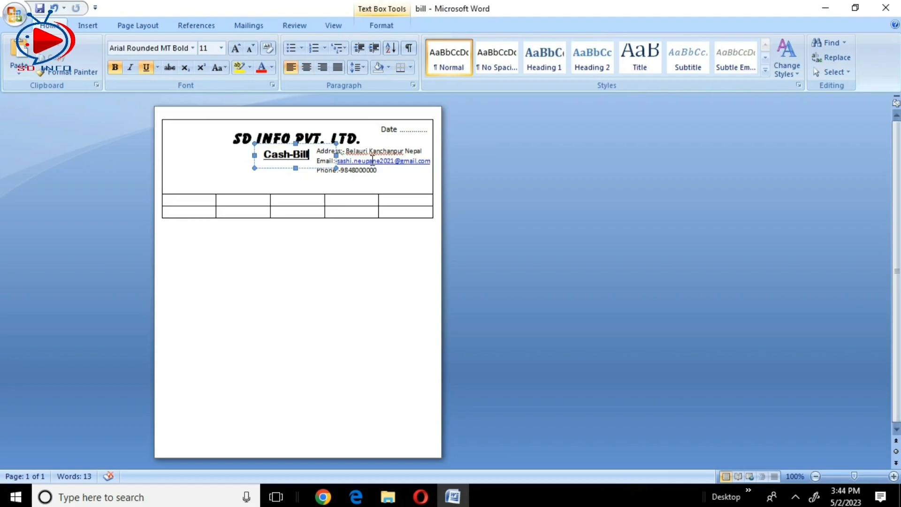
pyautogui.click(373, 160)
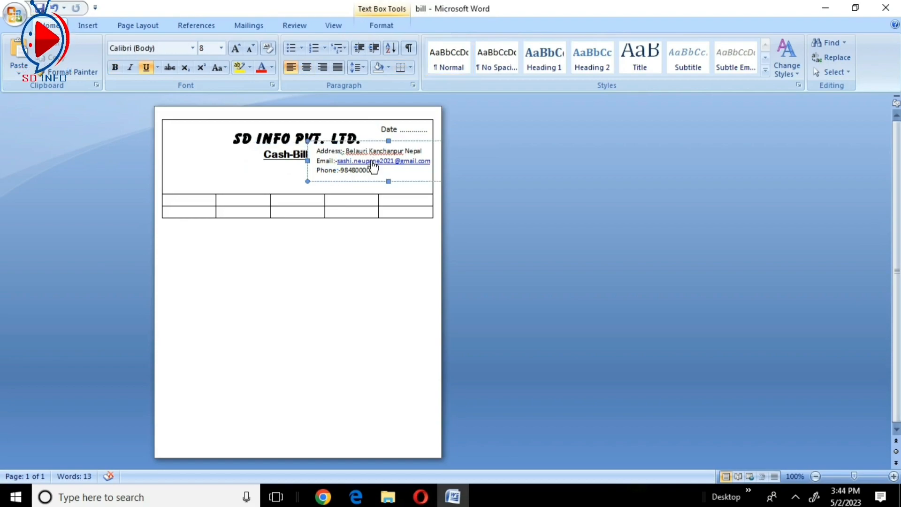
# - Change the font color of all the contact details text to black and save the document
pyautogui.hotkey('ctrl', 'a')
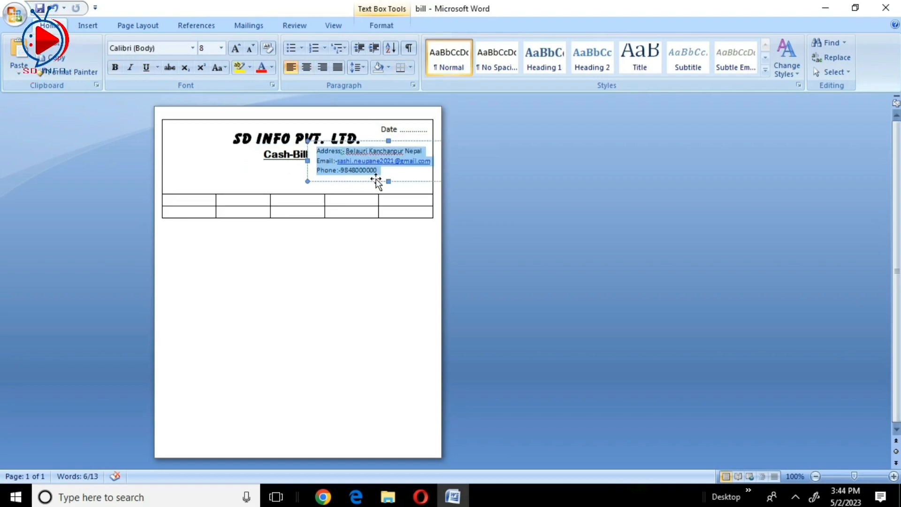
pyautogui.click(272, 69)
pyautogui.click(272, 112)
pyautogui.click(404, 200)
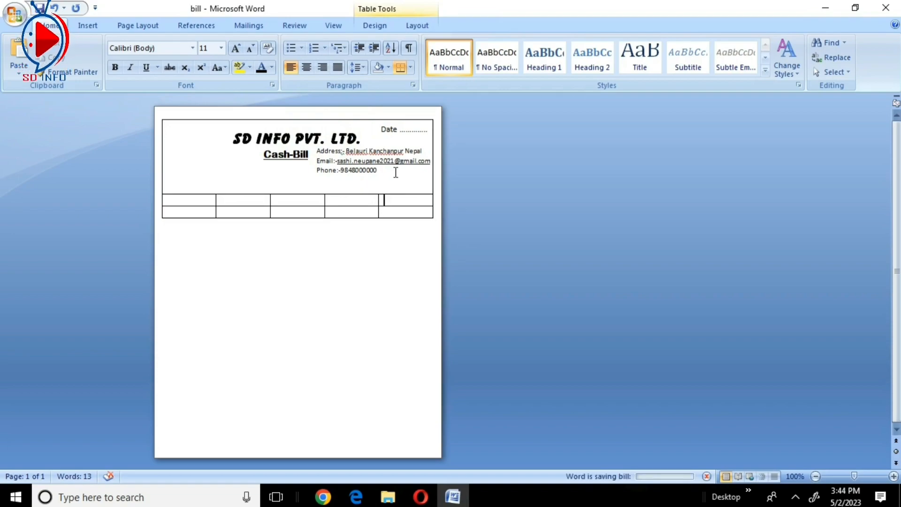
# - Place a copy of the Cash-Bill text box in the header cell's lower-left area and replace its text with "Name :" and a dotted blank
pyautogui.click(207, 176)
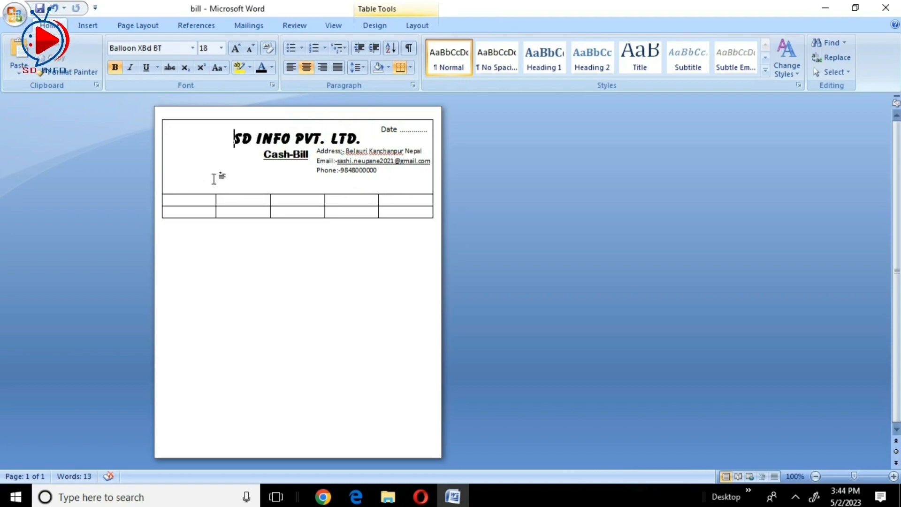
pyautogui.click(354, 161)
pyautogui.click(293, 154)
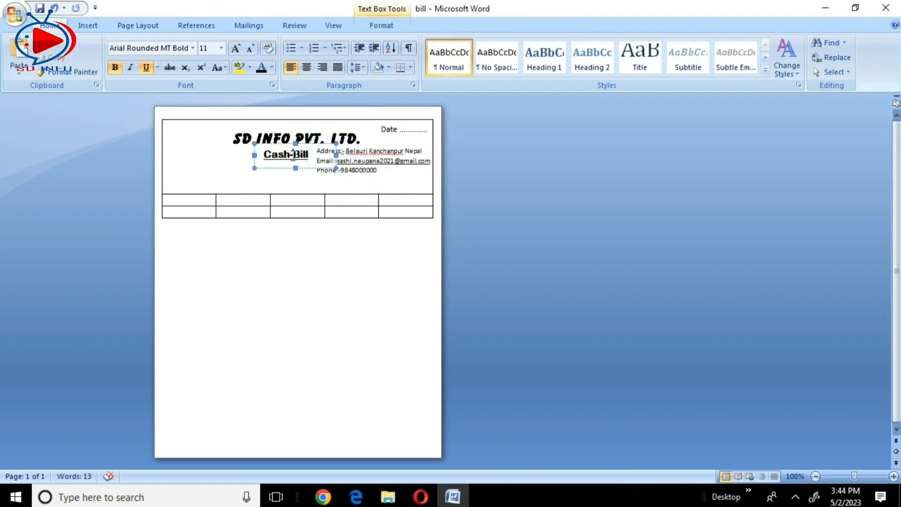
pyautogui.moveTo(278, 148); pyautogui.dragTo(163, 183)
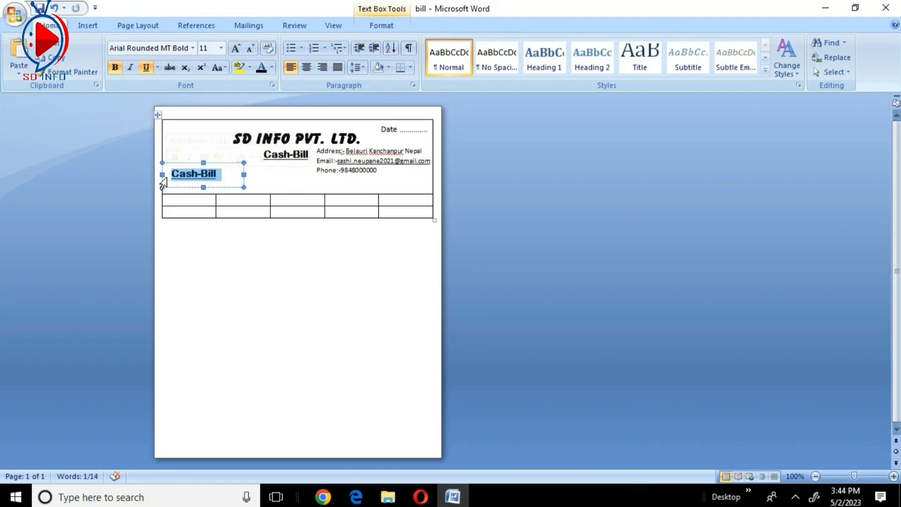
pyautogui.write('Name')
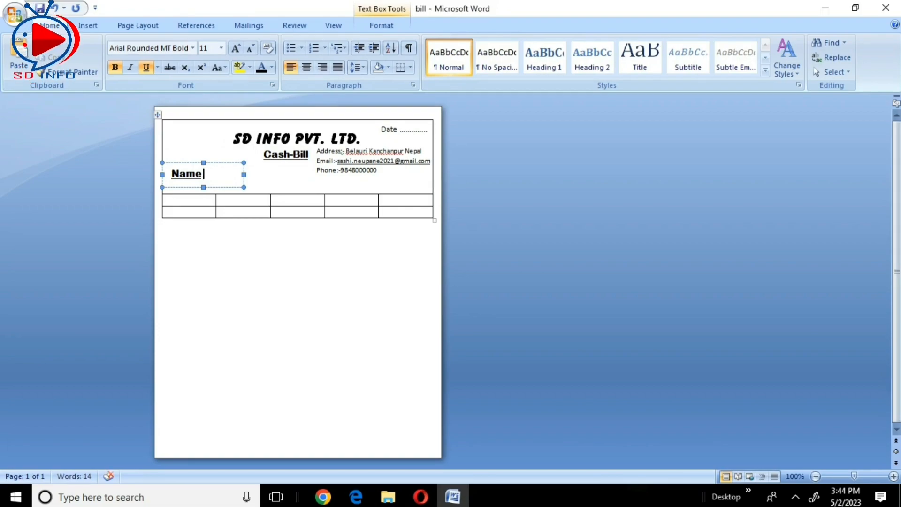
pyautogui.write(':')
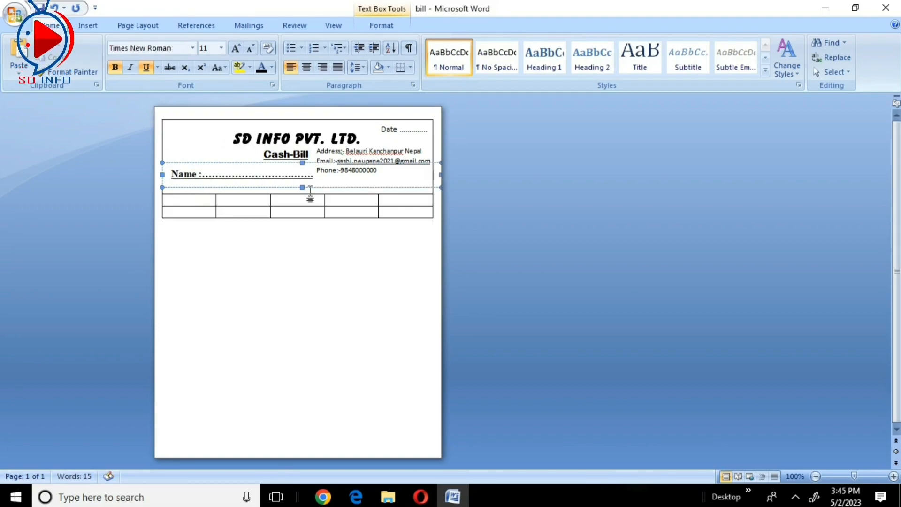
# - Extend the Name text box downward and add an "Address :-" line with a dotted blank below the name line
pyautogui.moveTo(301, 186); pyautogui.dragTo(300, 250)
pyautogui.click(264, 178)
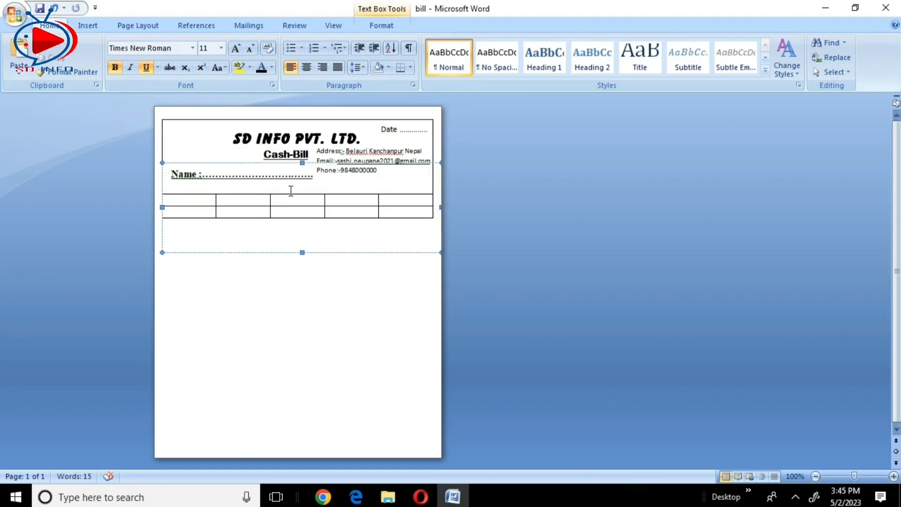
pyautogui.write('Ad')
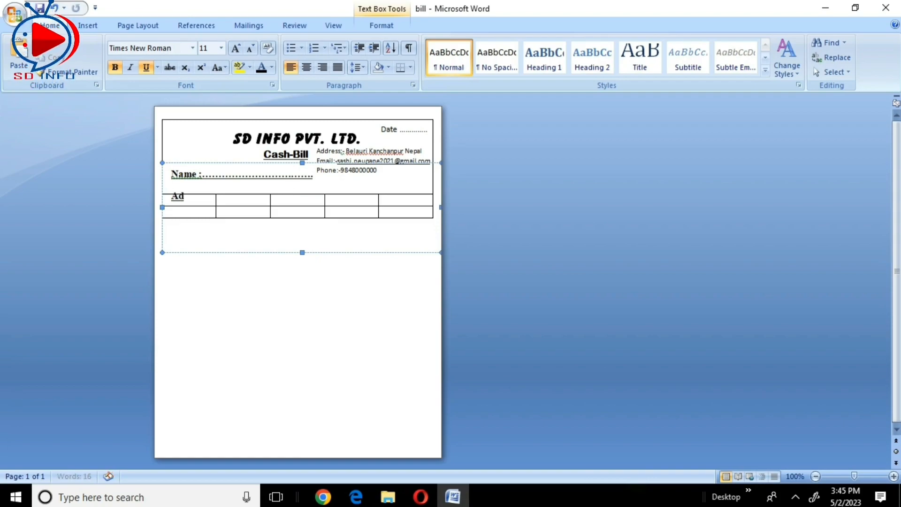
pyautogui.write('dress')
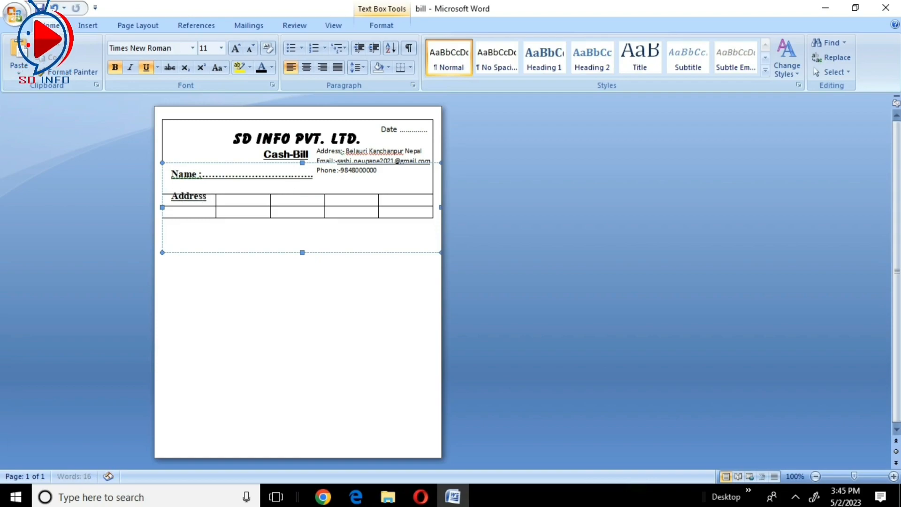
pyautogui.write(' :-')
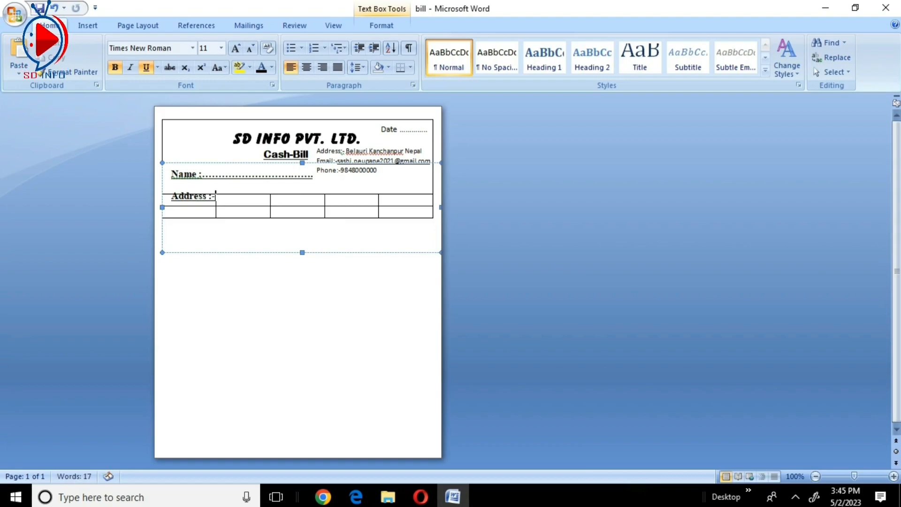
pyautogui.write(' ==============')
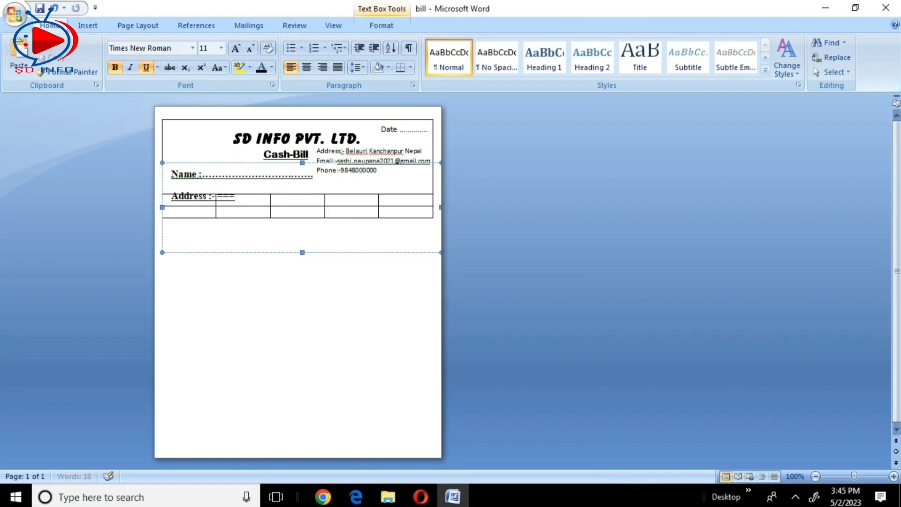
pyautogui.press('BackSpace')
pyautogui.write('..................................................')
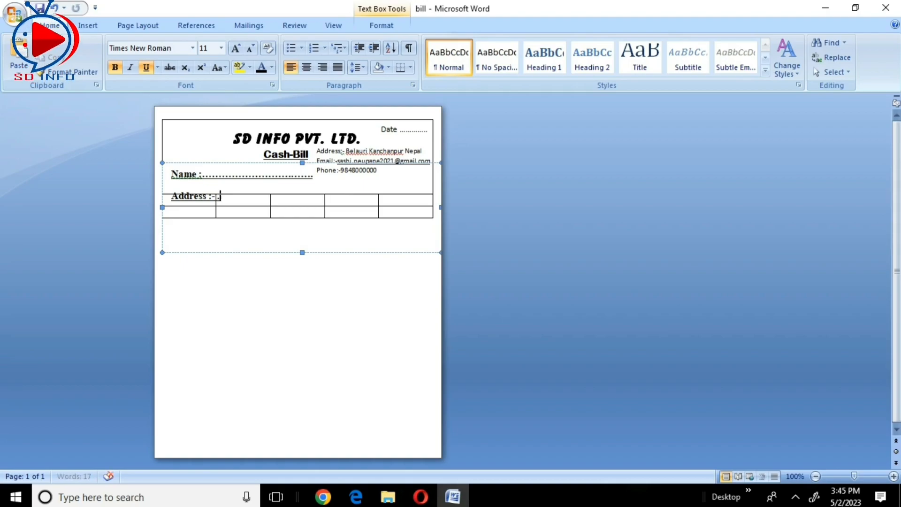
# - Add a "Phone No.:" line with a dotted blank beneath the Address line in the same text box
pyautogui.press('Return')
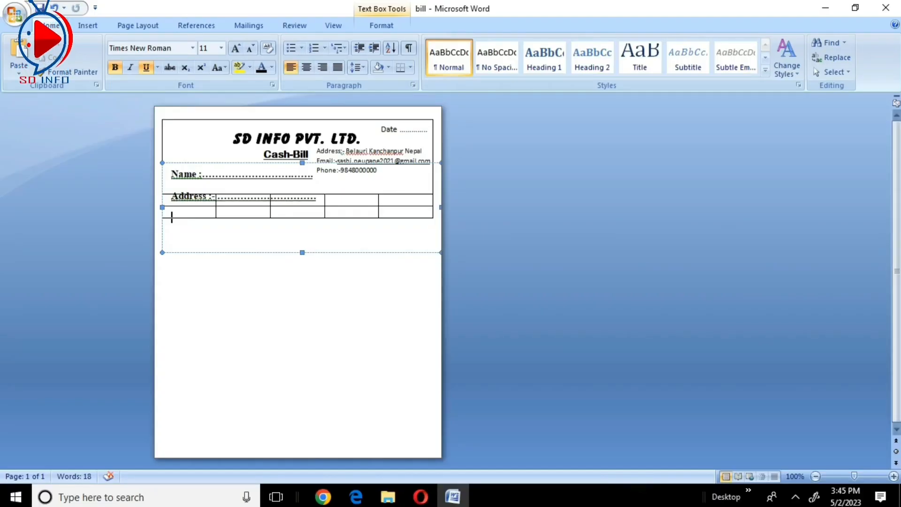
pyautogui.write('P')
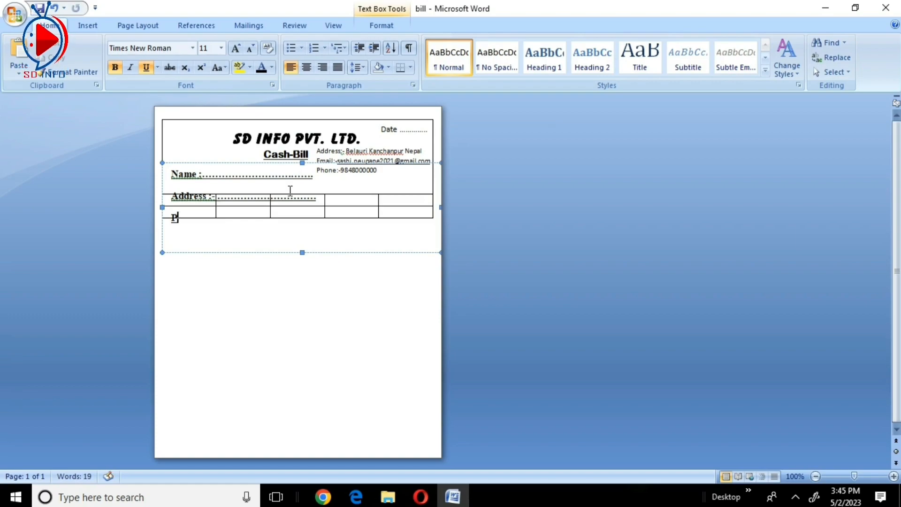
pyautogui.write('hone N')
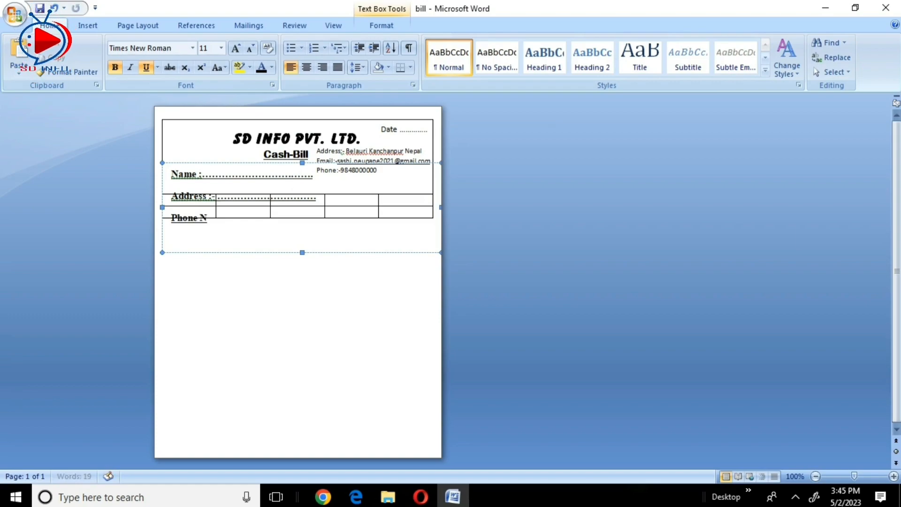
pyautogui.write('o.:')
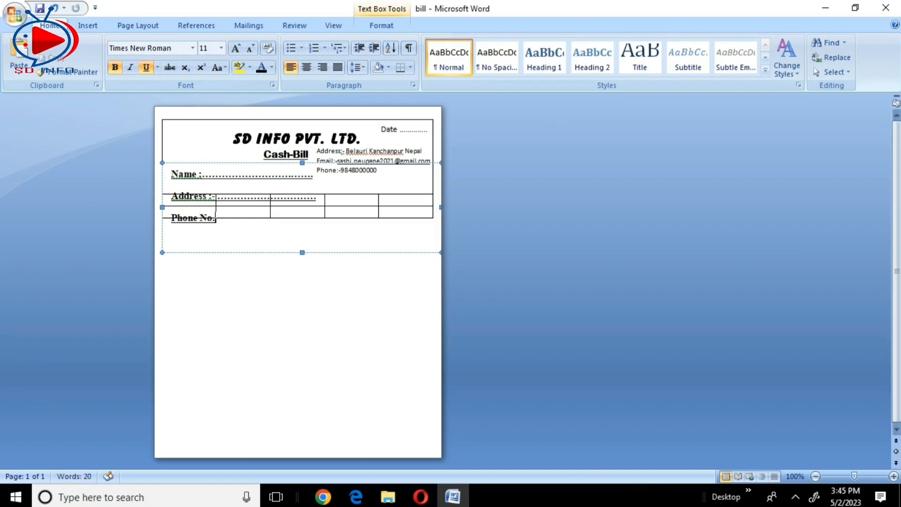
pyautogui.write('......................')
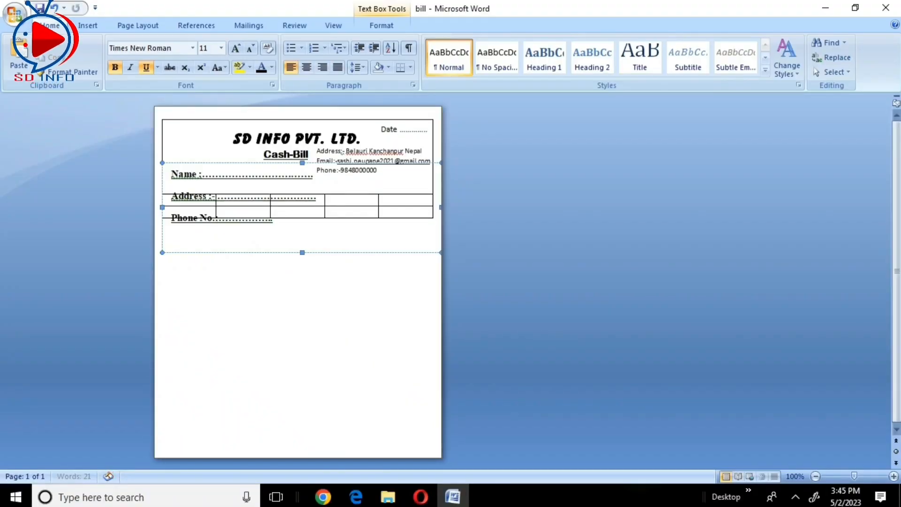
pyautogui.write('..............')
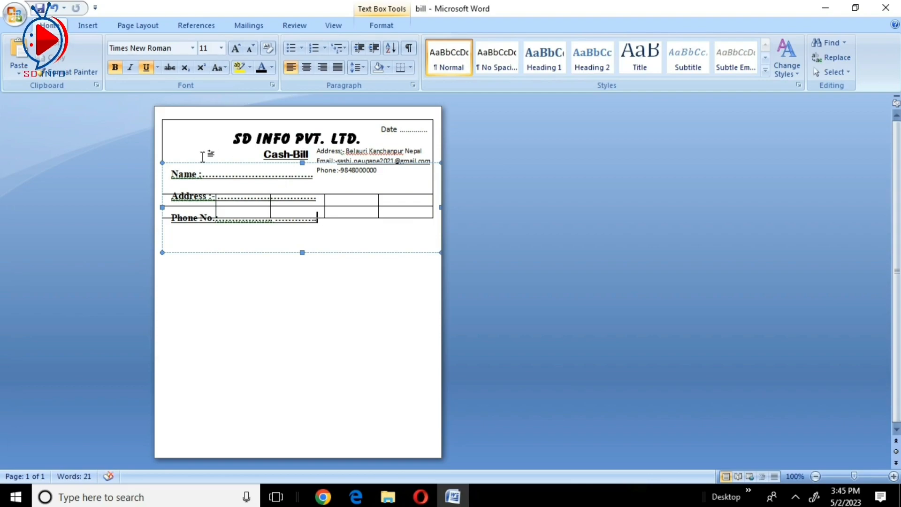
# - Remove the underline from the Name, Address and Phone No. lines and set their line spacing to 1.0
pyautogui.moveTo(173, 174); pyautogui.dragTo(328, 225)
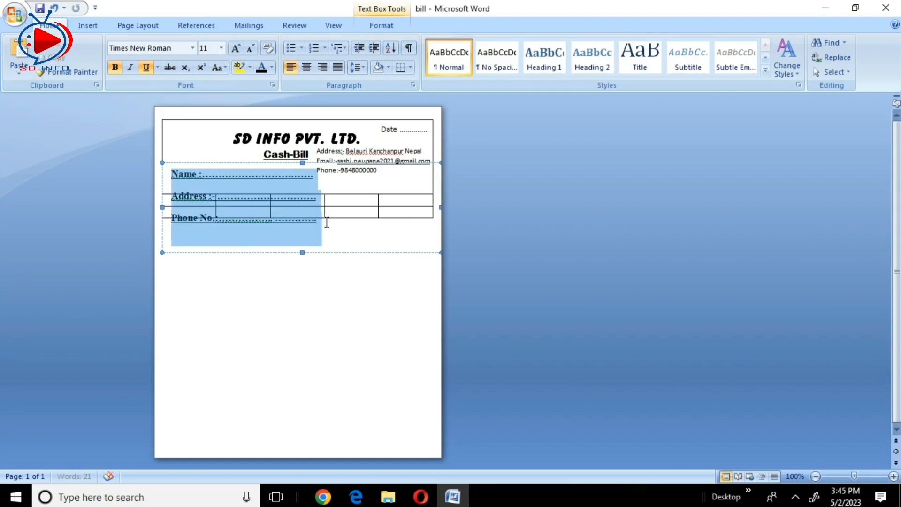
pyautogui.click(146, 67)
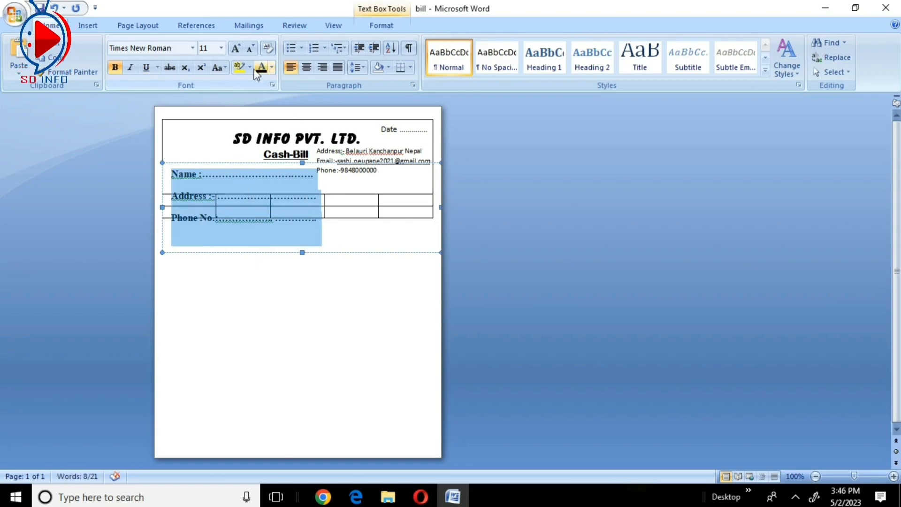
pyautogui.click(364, 68)
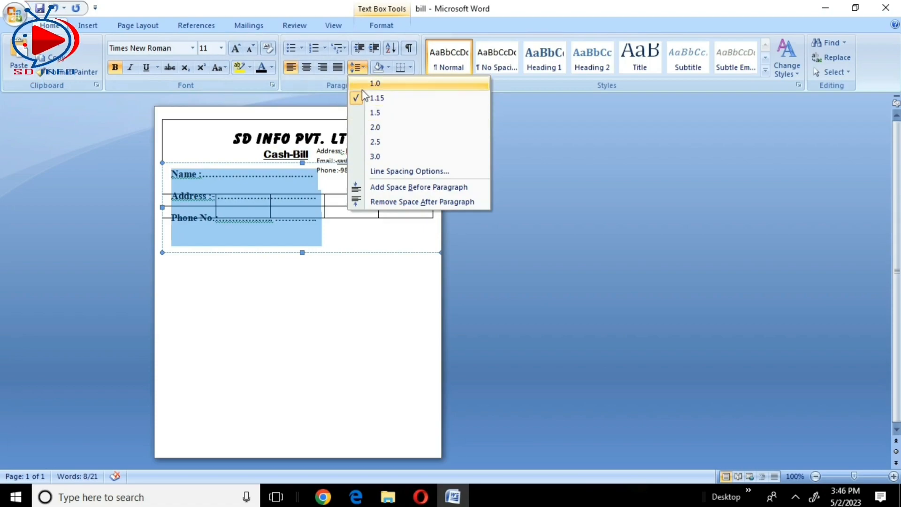
pyautogui.click(378, 85)
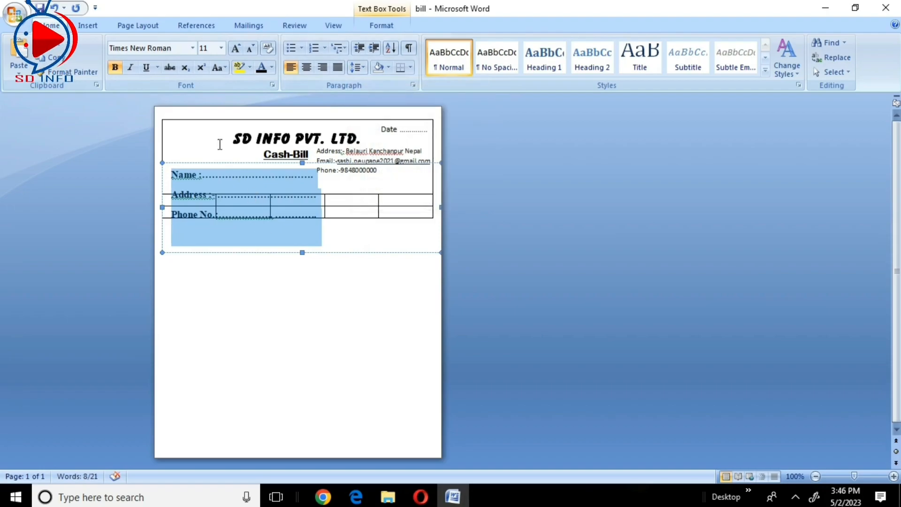
# - Set the paragraph spacing after the Name, Address and Phone No. lines to 3 pt
pyautogui.click(137, 25)
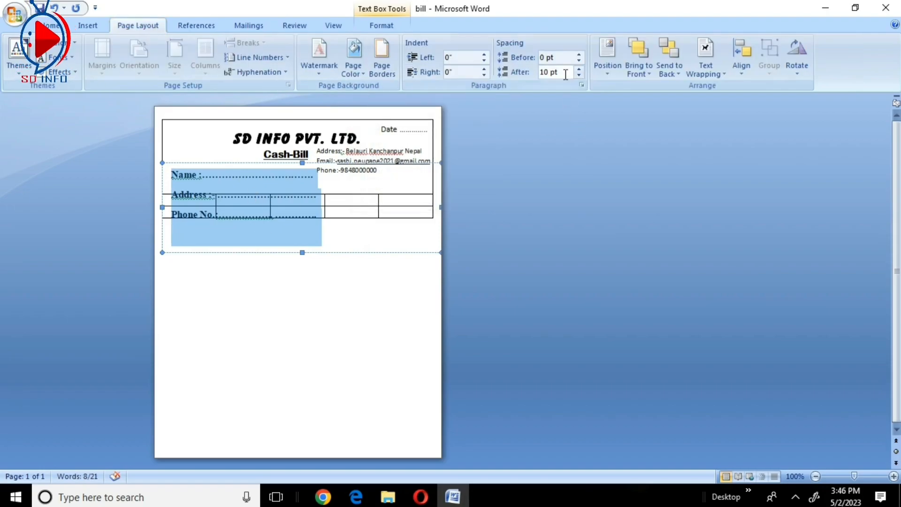
pyautogui.click(579, 75)
pyautogui.click(580, 75)
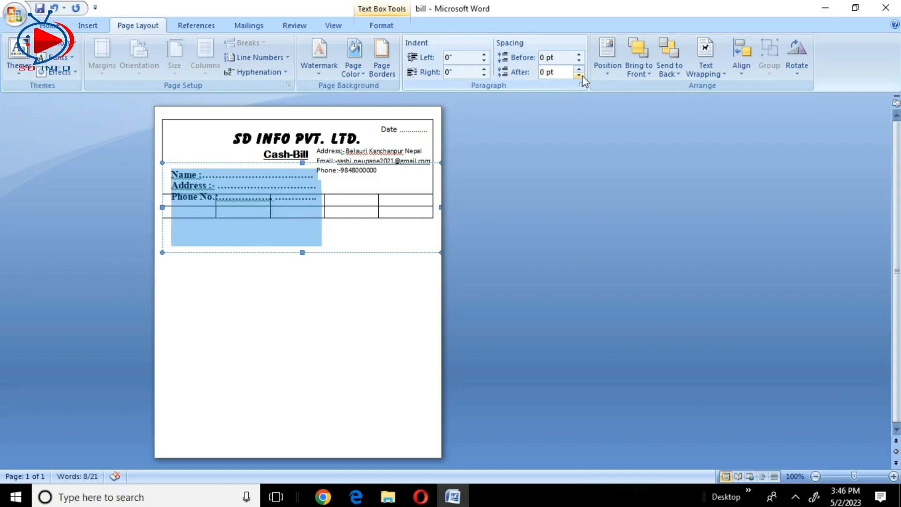
pyautogui.click(580, 69)
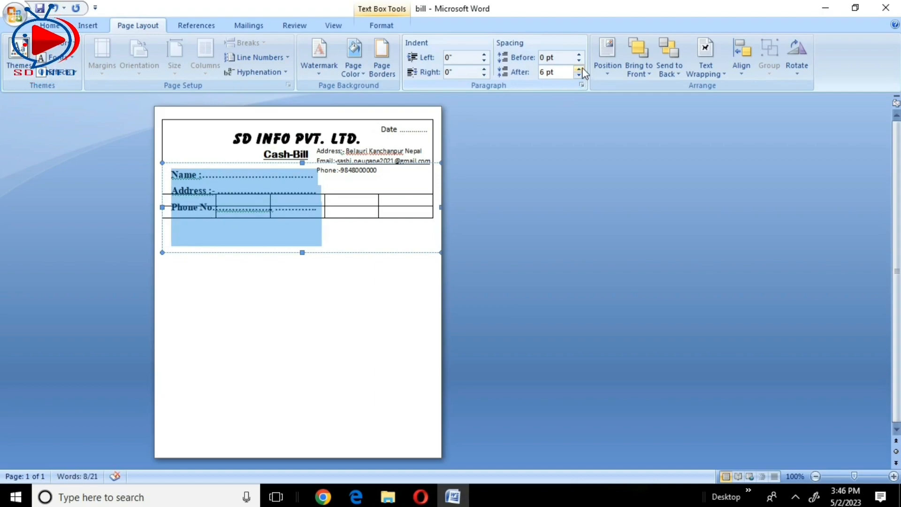
pyautogui.click(559, 73)
pyautogui.click(542, 76)
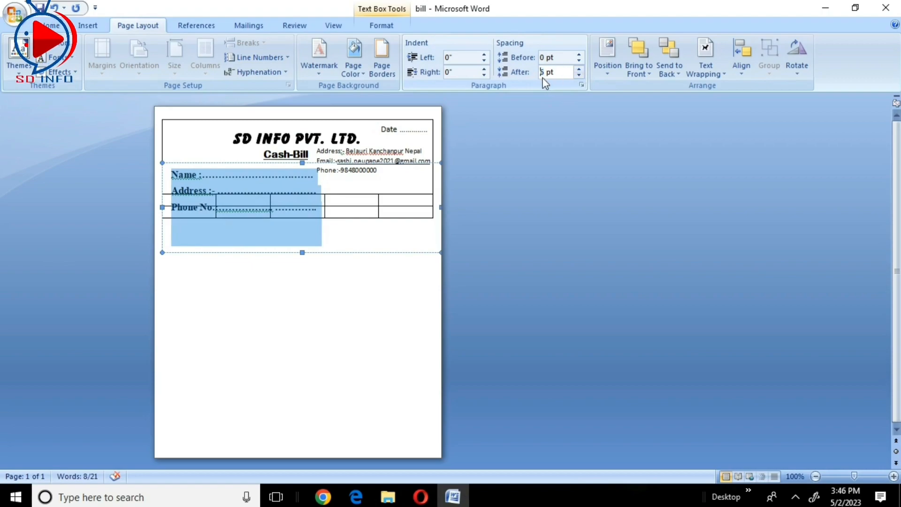
pyautogui.write('3')
pyautogui.press('Return')
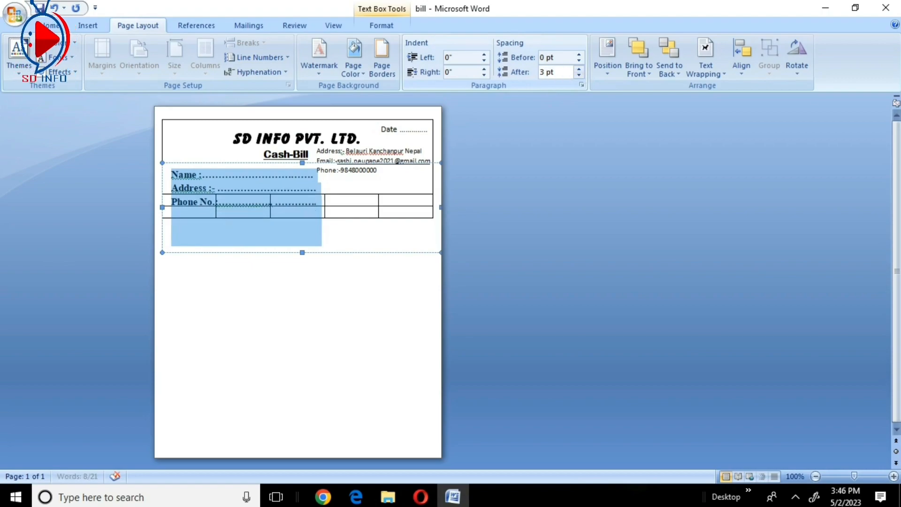
pyautogui.click(340, 216)
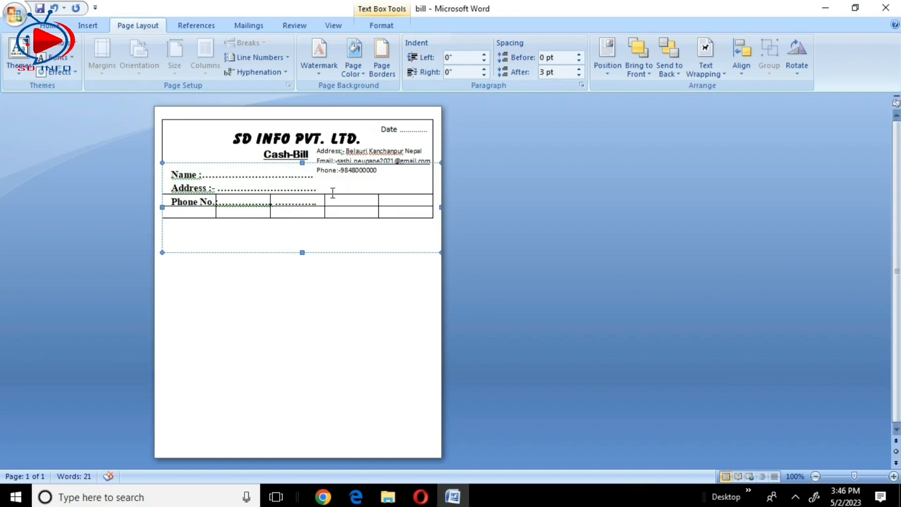
pyautogui.click(414, 186)
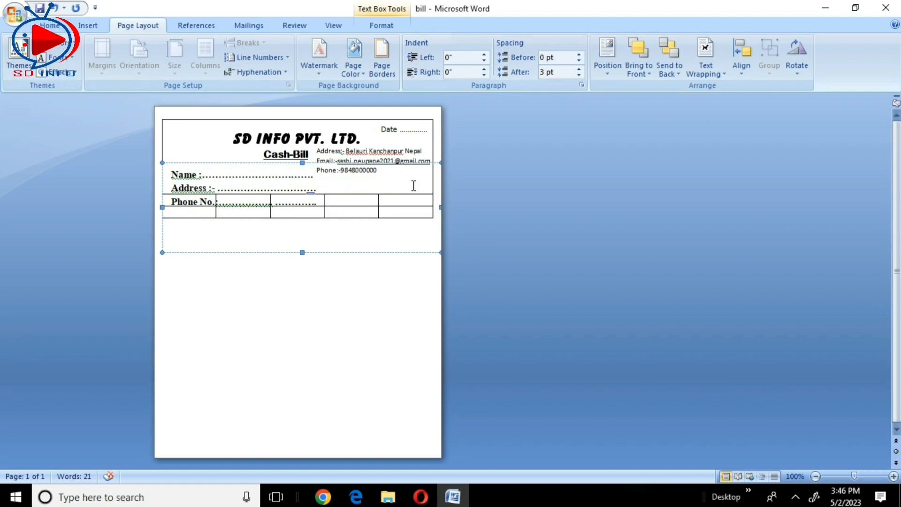
pyautogui.press('Return')
pyautogui.press('Return')
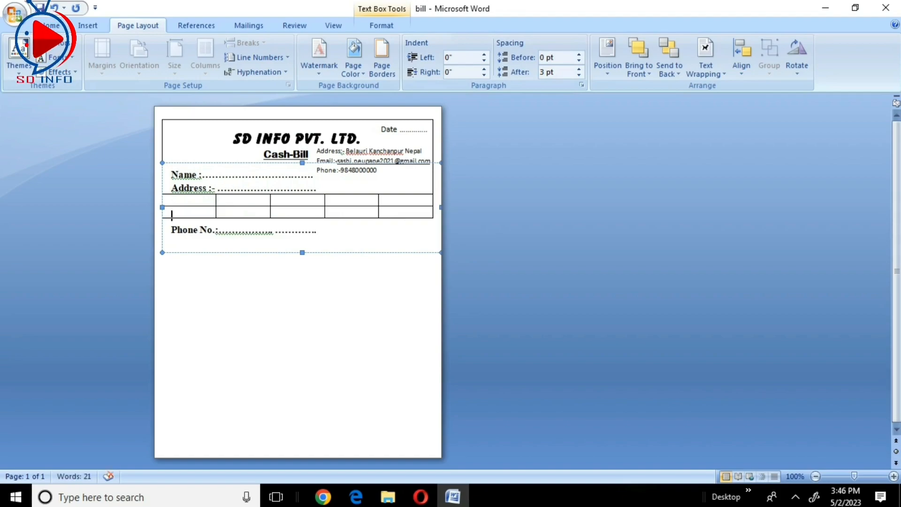
pyautogui.press('BackSpace')
pyautogui.press('BackSpace')
# - Stretch the first five-column row beneath the header cell by adding blank lines inside it
pyautogui.click(391, 240)
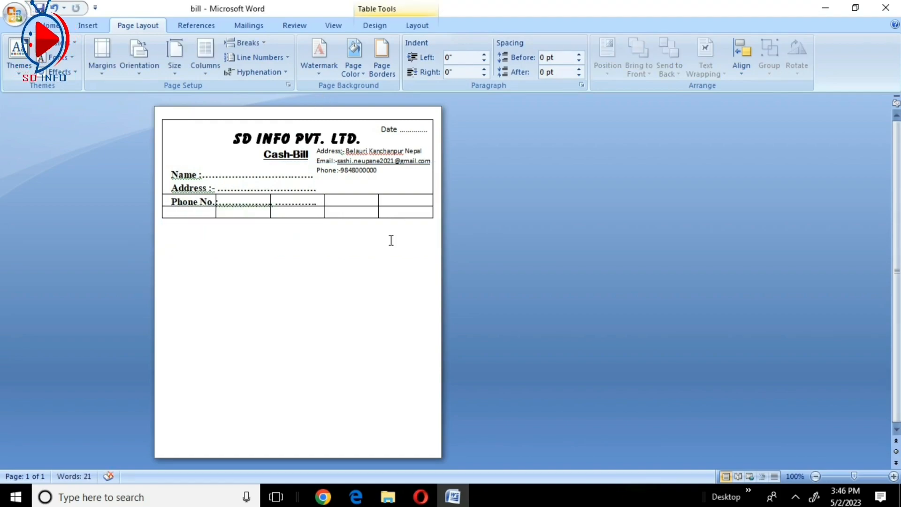
pyautogui.press('Return')
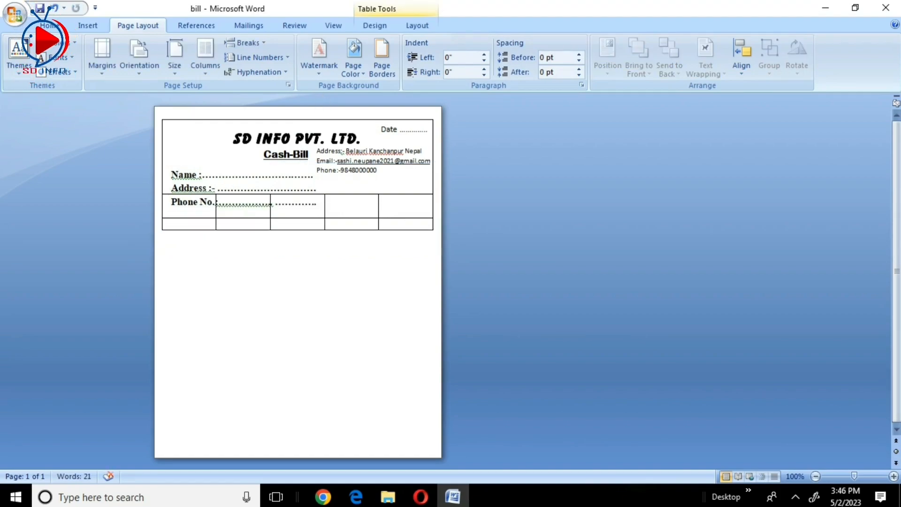
pyautogui.press('Return')
pyautogui.press('Return')
pyautogui.press('Return')
pyautogui.press('Return')
pyautogui.press('Return')
pyautogui.press('Return')
pyautogui.press('Return')
pyautogui.press('Return')
pyautogui.press('Return')
pyautogui.press('Return')
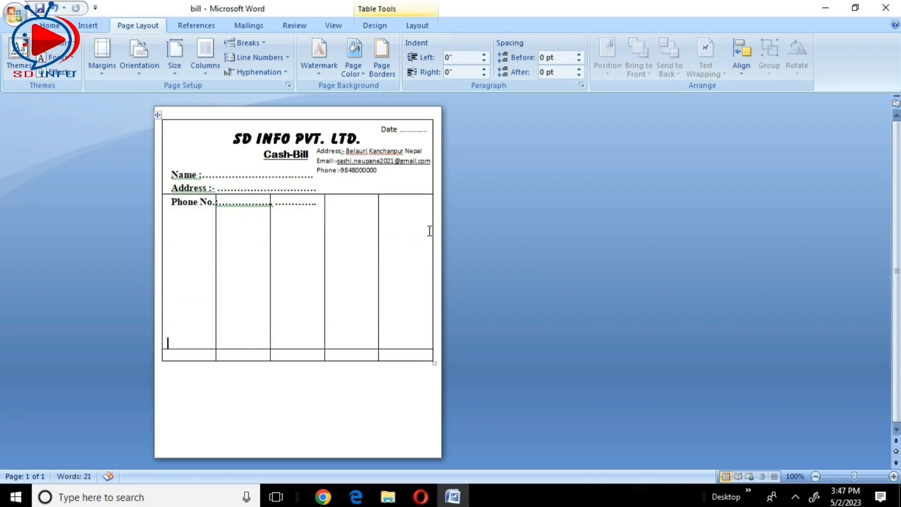
# - Add blank lines in the header cell so it grows tall enough to hold the customer fields
pyautogui.click(411, 182)
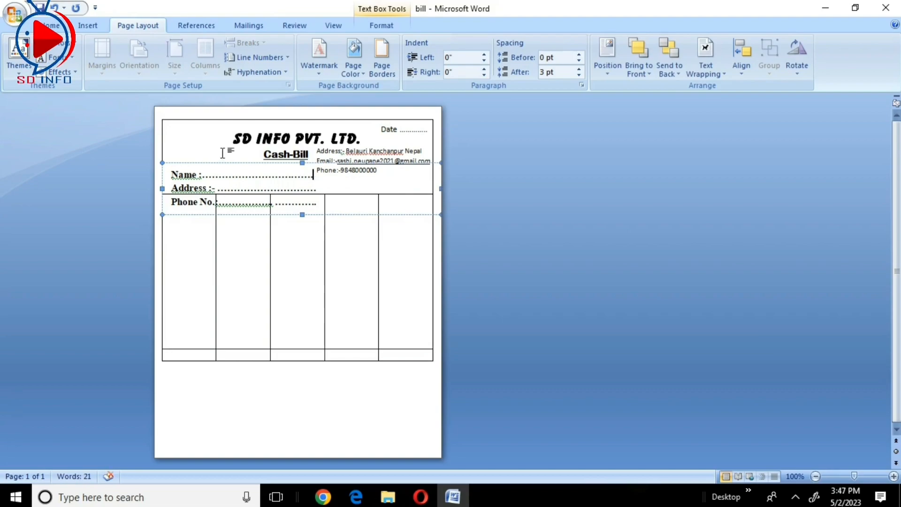
pyautogui.click(251, 150)
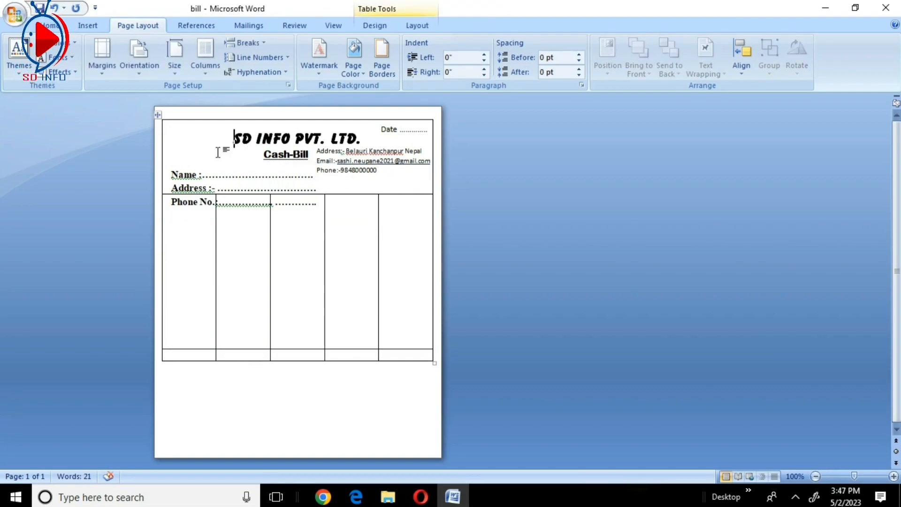
pyautogui.press('Return')
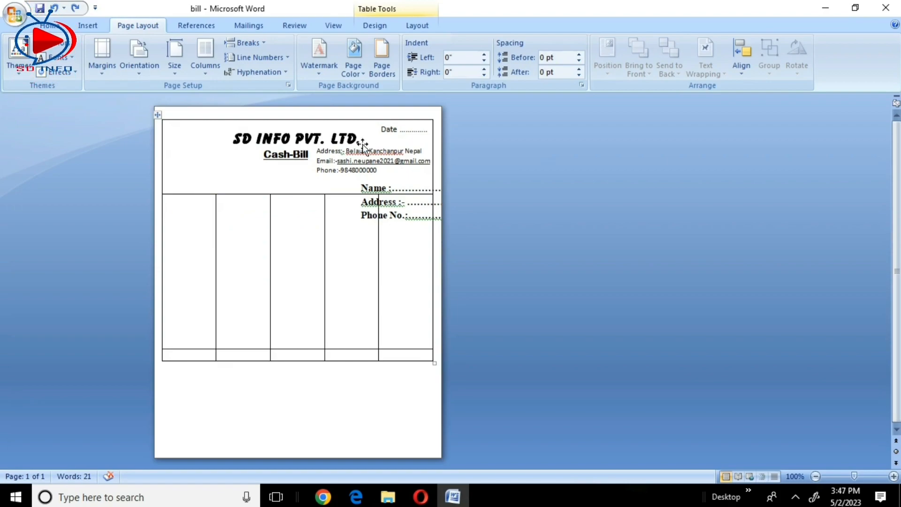
pyautogui.press('Return')
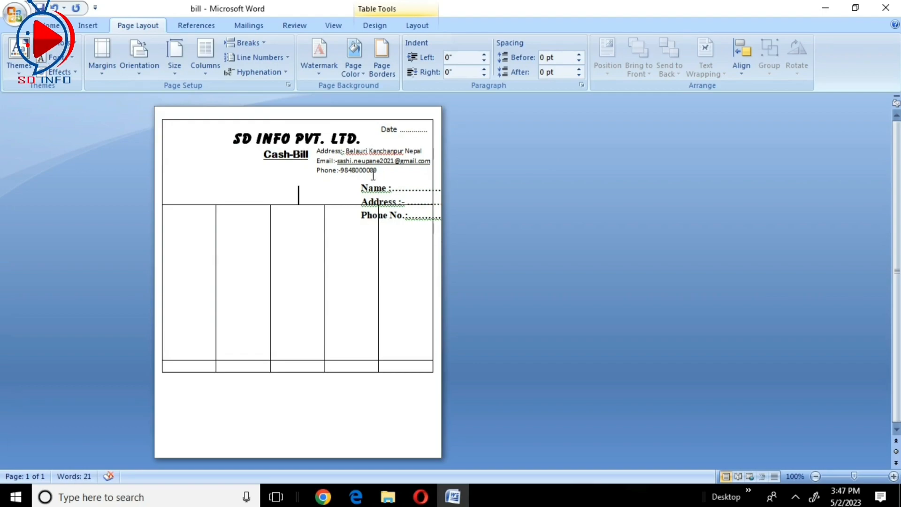
pyautogui.press('Return')
# - Move the Name, Address and Phone No. text box to the header cell's left edge below the Cash-Bill title and nudge it upward
pyautogui.click(363, 195)
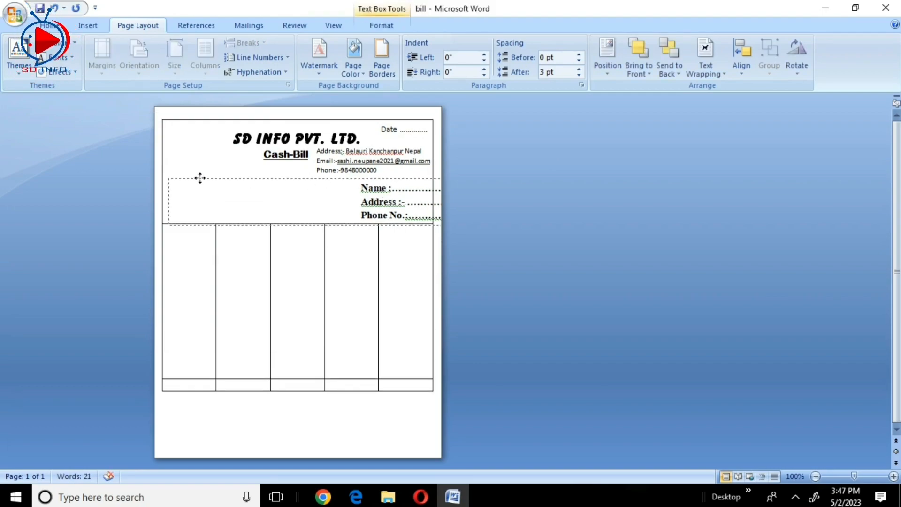
pyautogui.click(200, 178)
pyautogui.hotkey('ctrl', 'l')
pyautogui.press('Up')
pyautogui.press('Up')
pyautogui.press('Up')
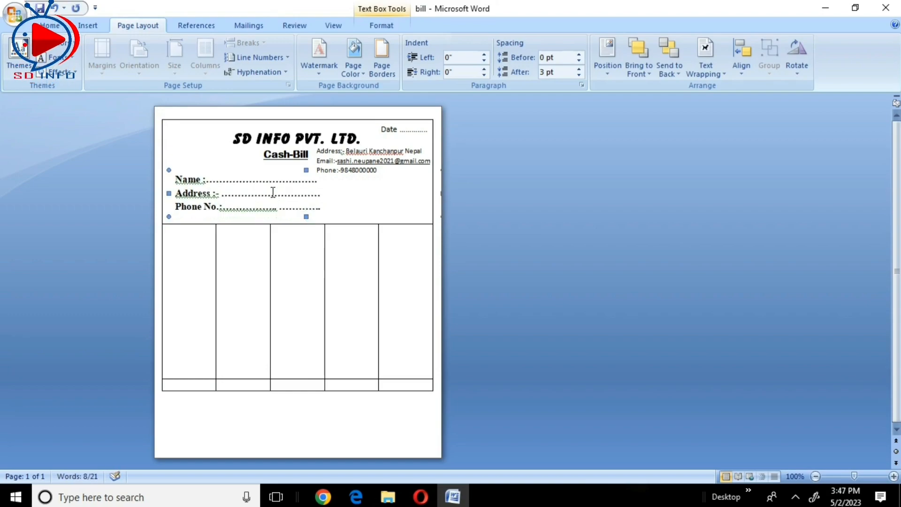
pyautogui.press('Down')
pyautogui.click(342, 196)
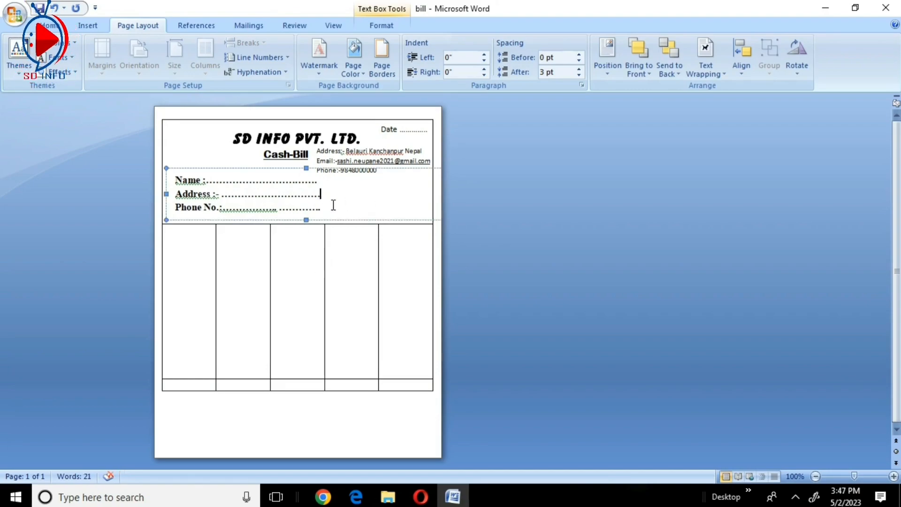
# - Insert a new table row directly below the tall five-column row
pyautogui.moveTo(367, 255); pyautogui.dragTo(240, 262)
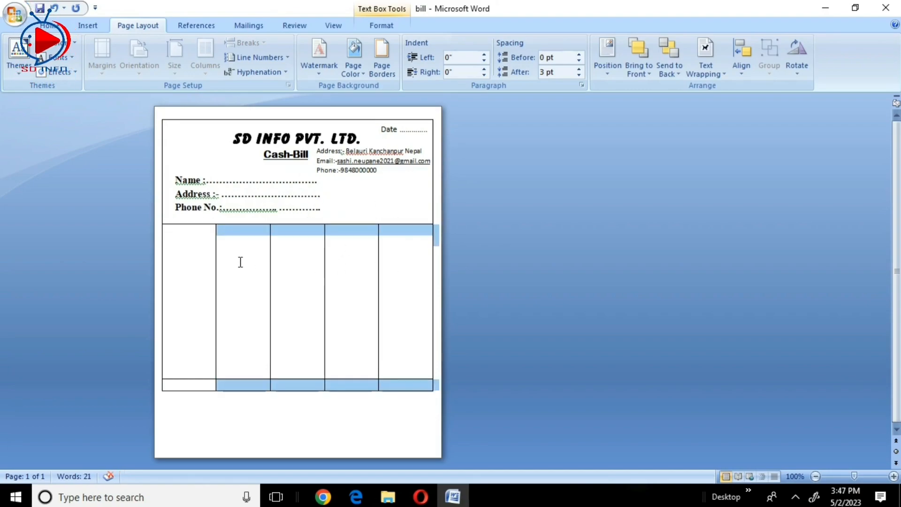
pyautogui.click(295, 261)
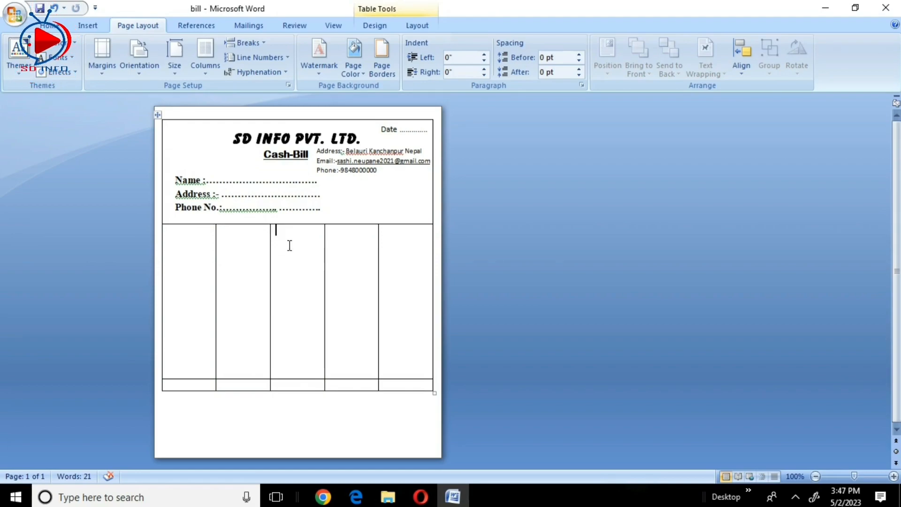
pyautogui.rightClick(187, 230)
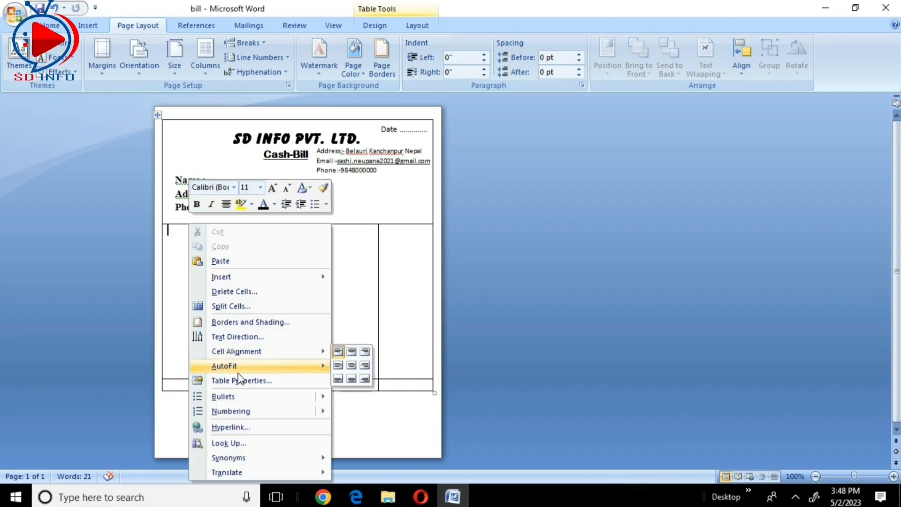
pyautogui.moveTo(266, 279)
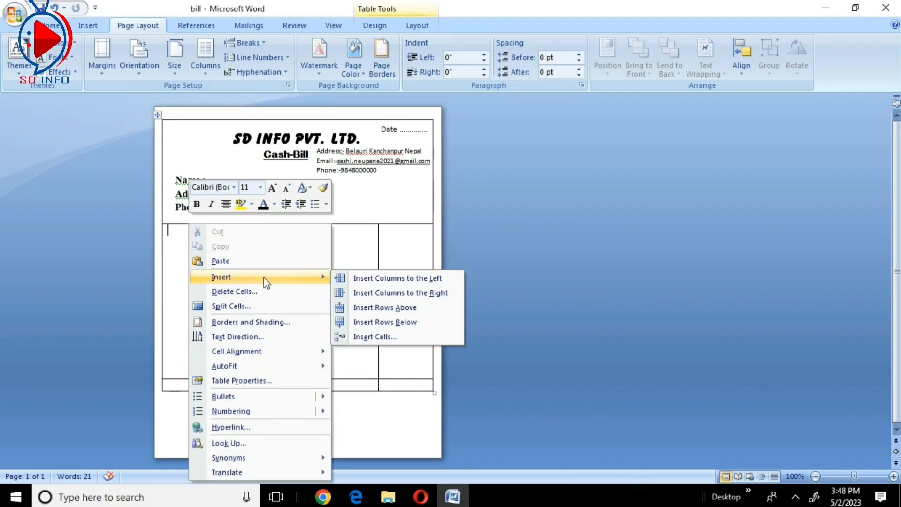
pyautogui.click(406, 323)
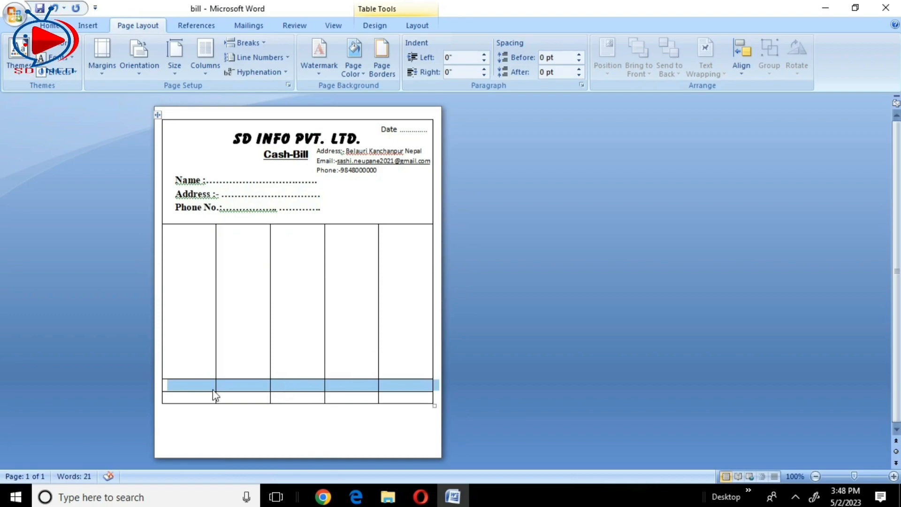
# - Delete the blank lines from the first five-column row and stretch the row below it with blank lines
pyautogui.click(209, 264)
pyautogui.moveTo(198, 241); pyautogui.dragTo(315, 341)
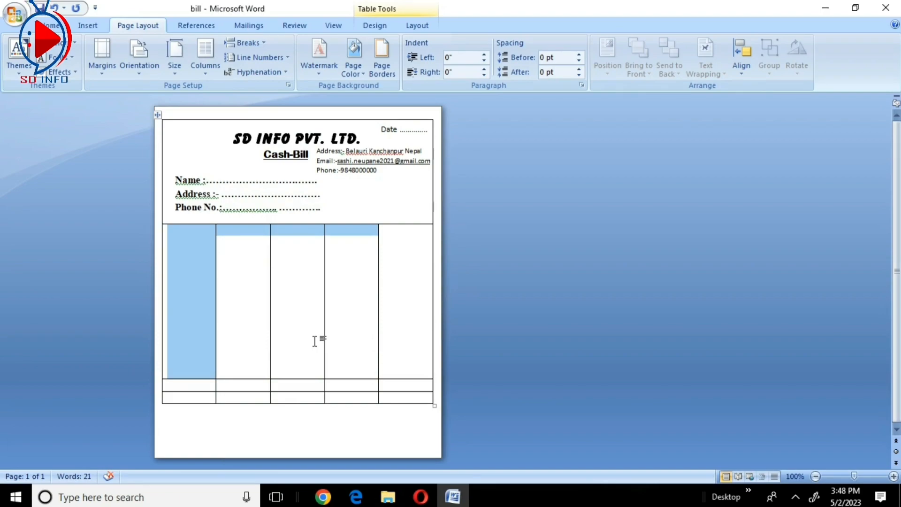
pyautogui.press('Delete')
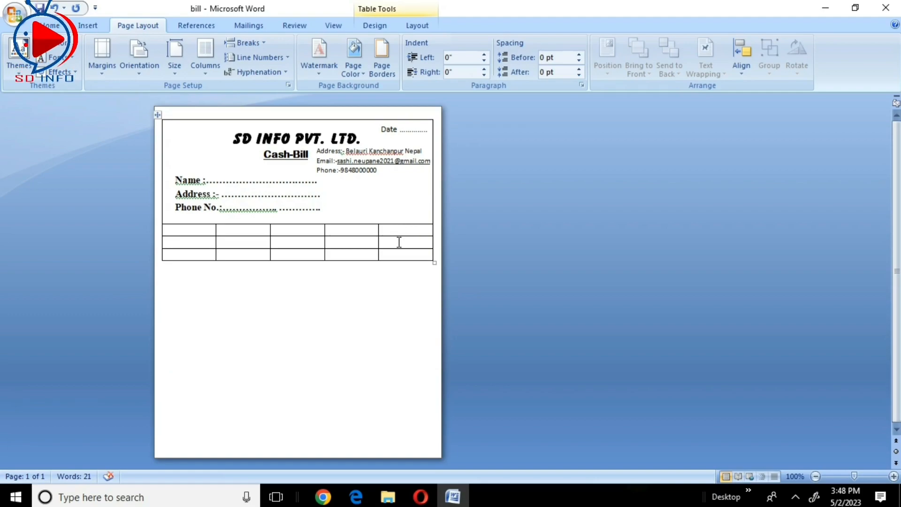
pyautogui.press('Return')
pyautogui.press('Return')
pyautogui.press('Return')
pyautogui.press('Return')
pyautogui.press('Return')
pyautogui.press('Return')
pyautogui.press('Return')
pyautogui.press('Return')
pyautogui.press('Return')
pyautogui.press('Return')
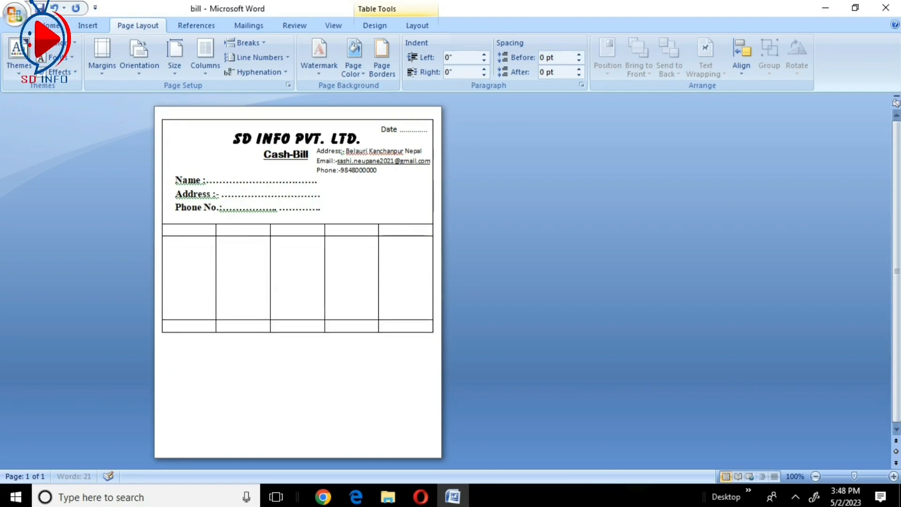
pyautogui.press('Return')
pyautogui.press('Return')
pyautogui.press('Return')
pyautogui.press('Return')
# - Enter the column headings S.N., Name Of Item, Qty, Rate and Amount in the first five-column row
pyautogui.click(190, 228)
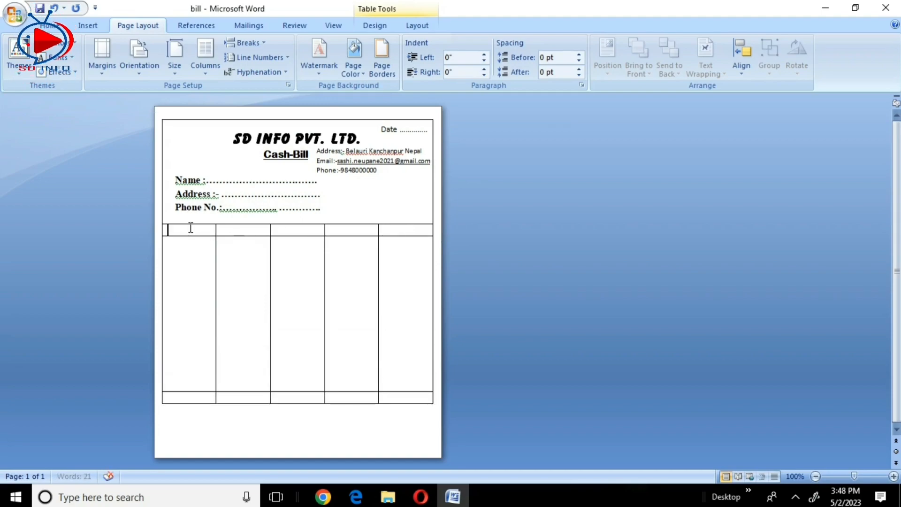
pyautogui.write('S.N')
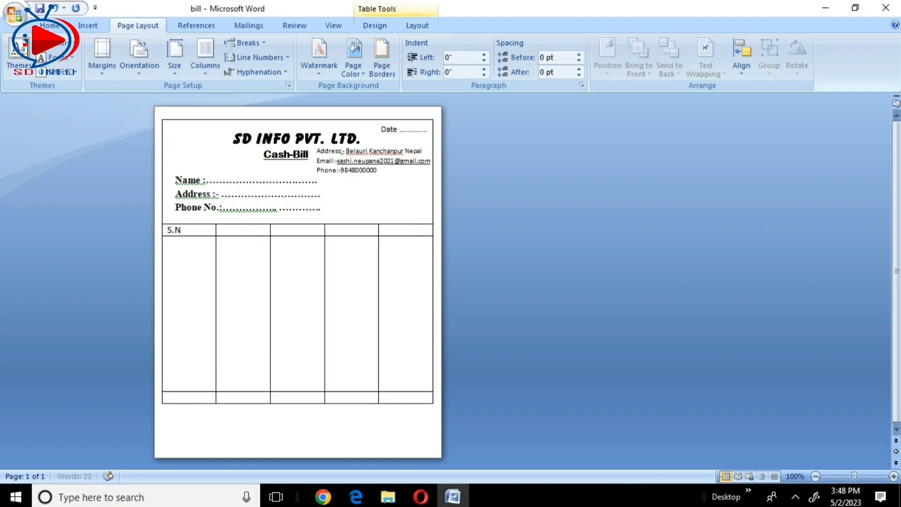
pyautogui.write('.')
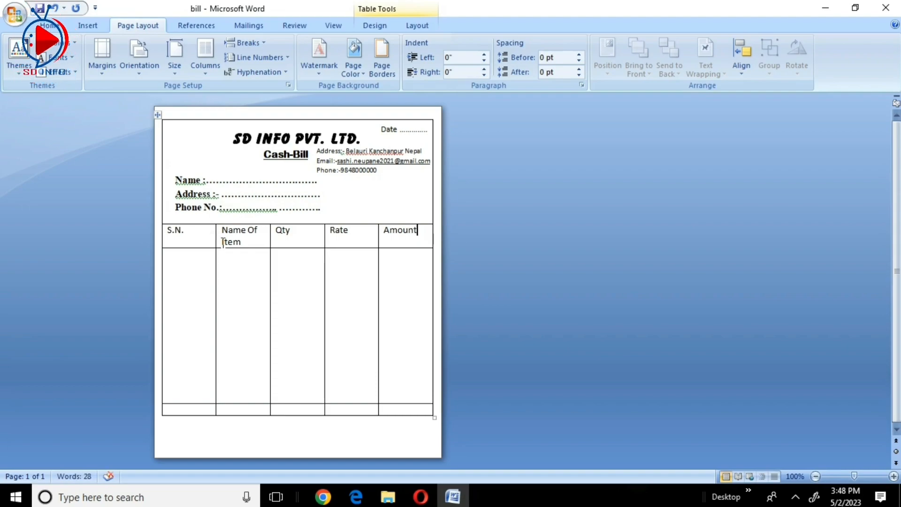
# - Narrow the S.N. column to fit its heading, widen the Name Of Item column and shift the Qty–Rate border to narrow Rate
pyautogui.moveTo(214, 238); pyautogui.dragTo(188, 247)
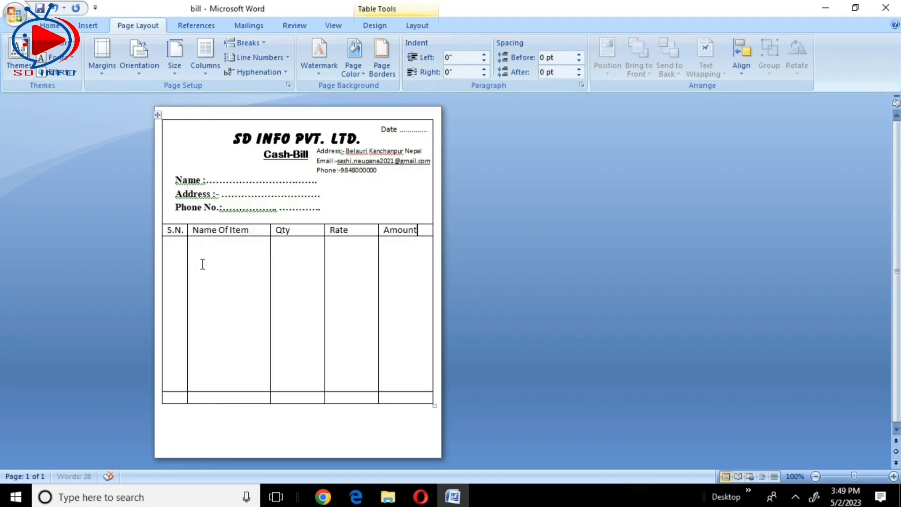
pyautogui.moveTo(269, 245); pyautogui.dragTo(338, 249)
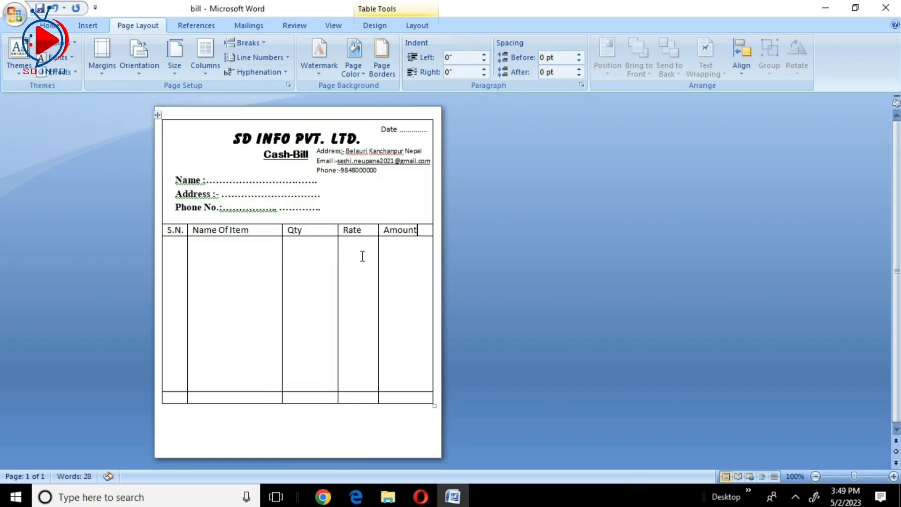
# - Widen the Name Of Item column by shifting its border with Qty, and make the column headings bold
pyautogui.moveTo(282, 251); pyautogui.dragTo(294, 252)
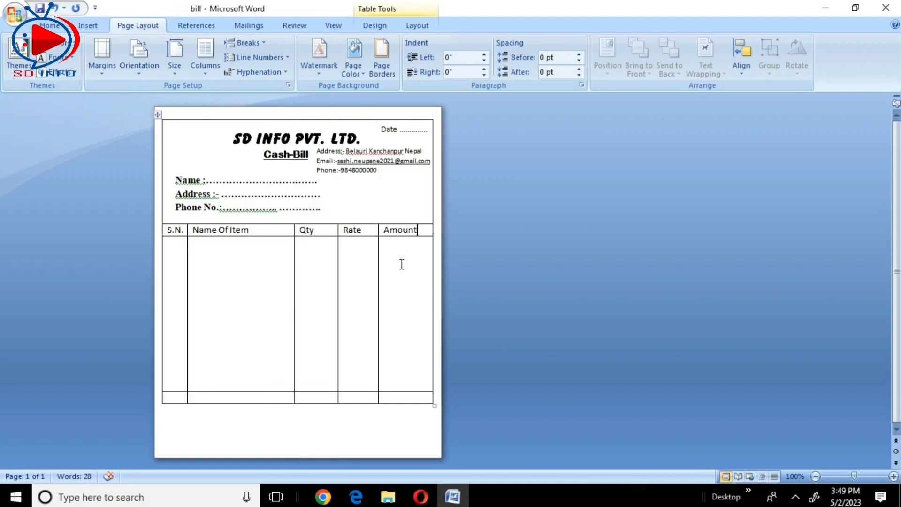
pyautogui.moveTo(164, 231); pyautogui.dragTo(421, 237)
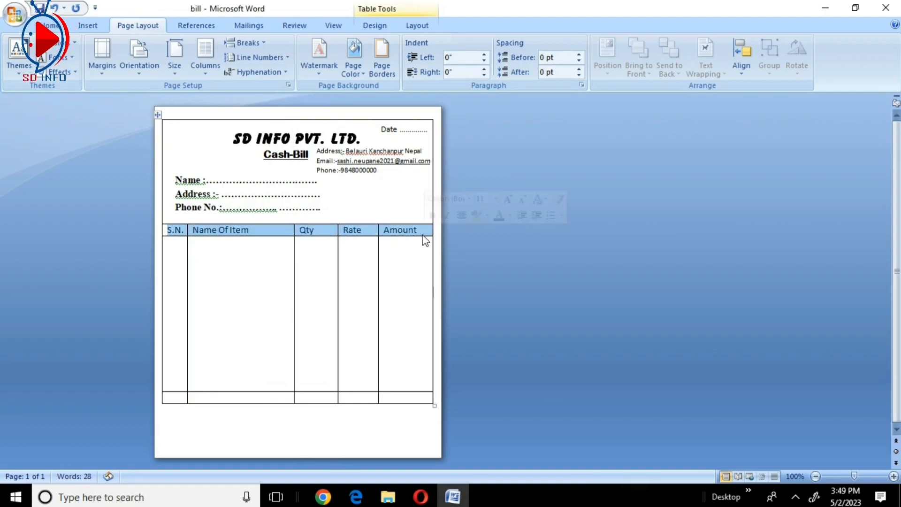
pyautogui.hotkey('ctrl', 'b')
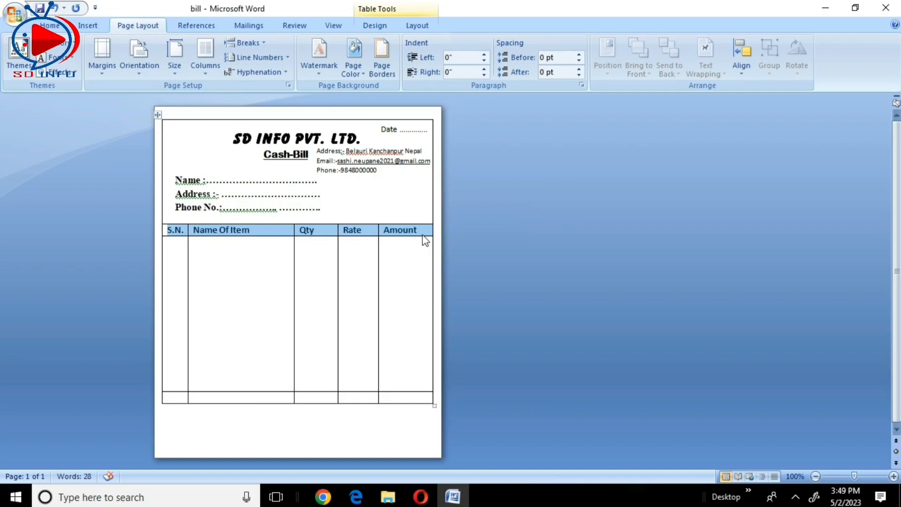
pyautogui.click(311, 275)
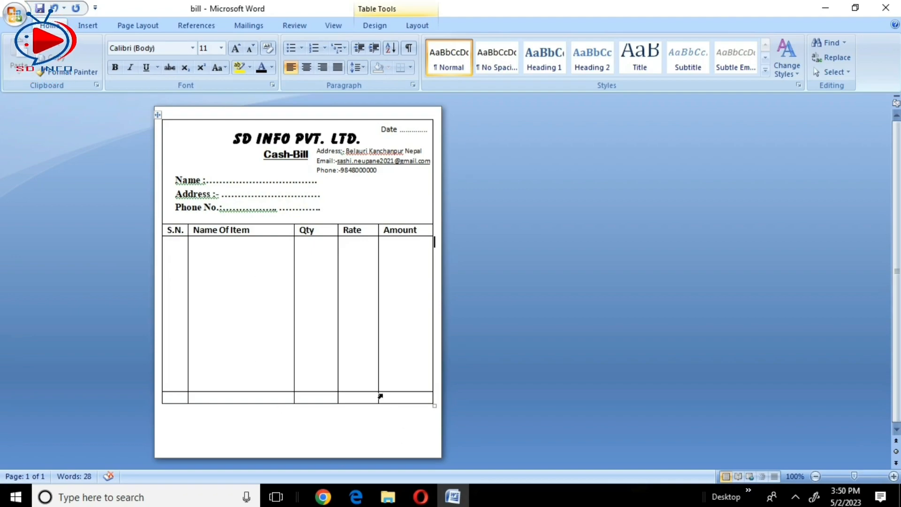
# - Add two more five-column rows at the end of the table
pyautogui.click(392, 397)
pyautogui.press('Tab')
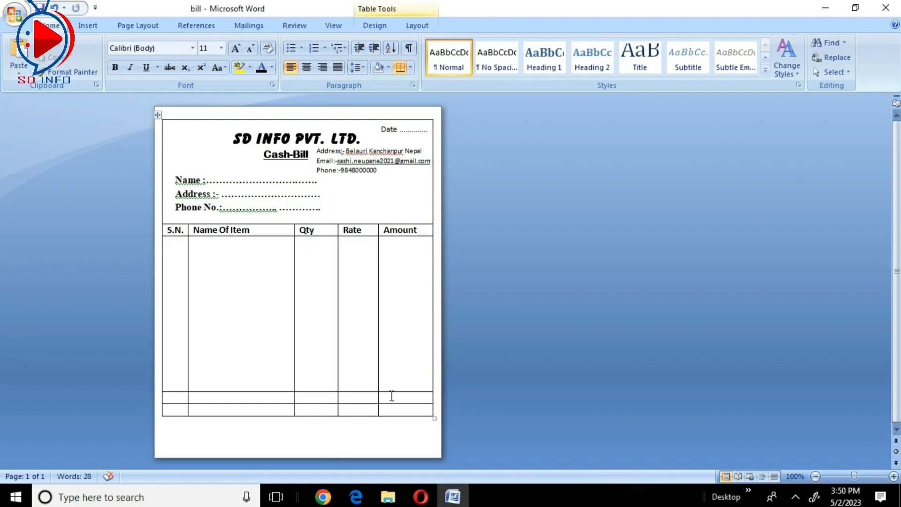
pyautogui.press('Tab')
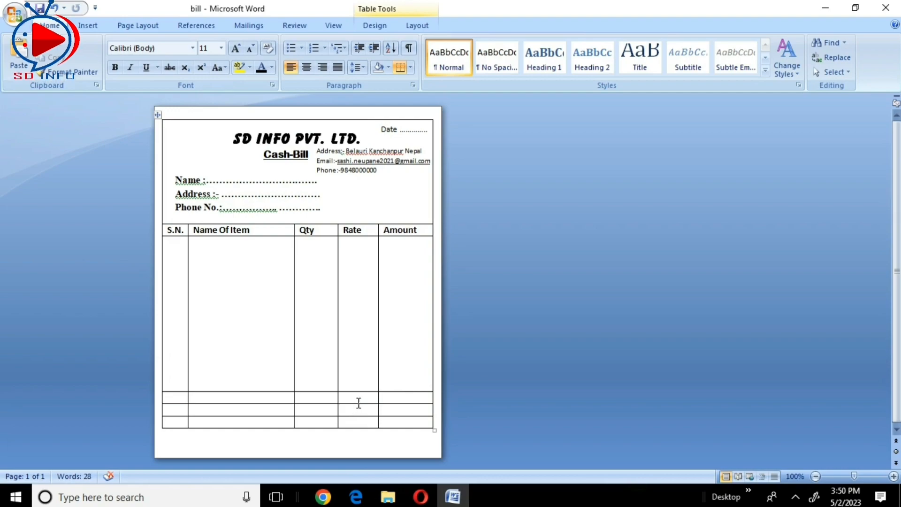
# - Enter the labels Total, Vat and G. Total in the Rate column of the last three table rows
pyautogui.click(358, 399)
pyautogui.write('Total')
pyautogui.press('Down')
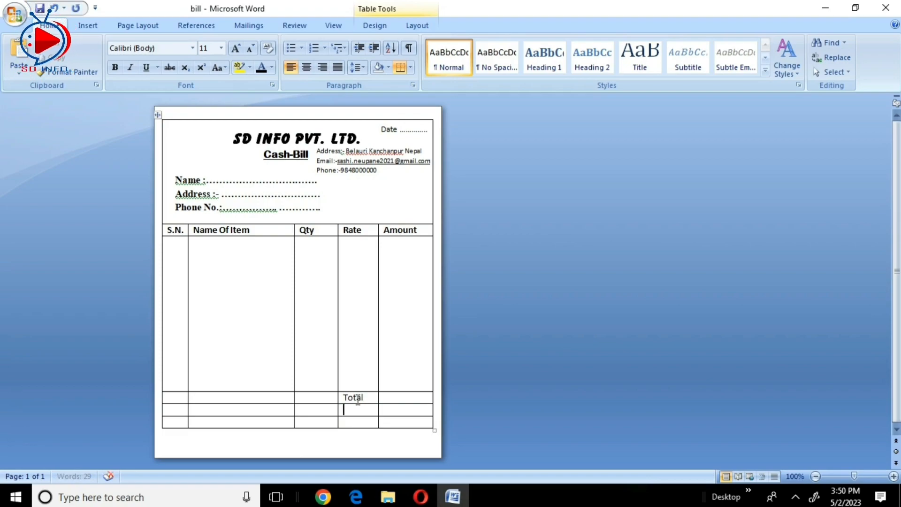
pyautogui.write('Vat')
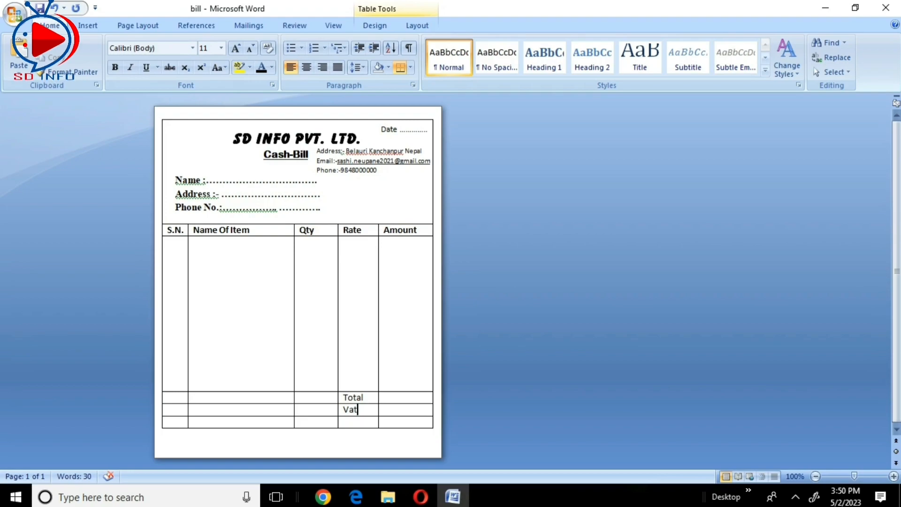
pyautogui.press('Down')
pyautogui.press('Down')
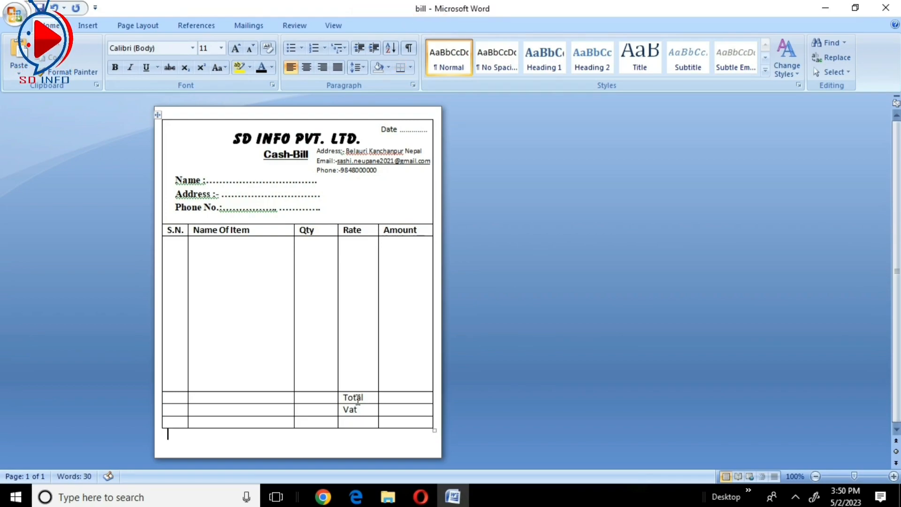
pyautogui.click(361, 421)
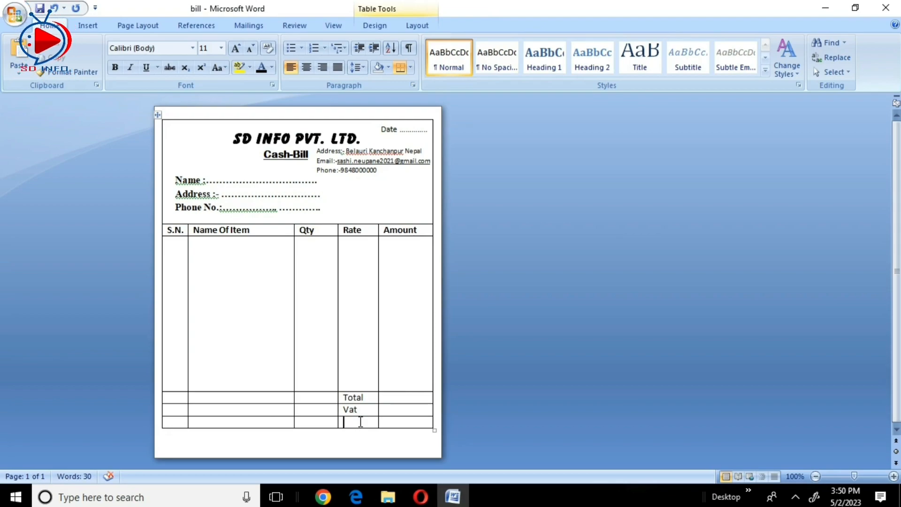
pyautogui.write('G')
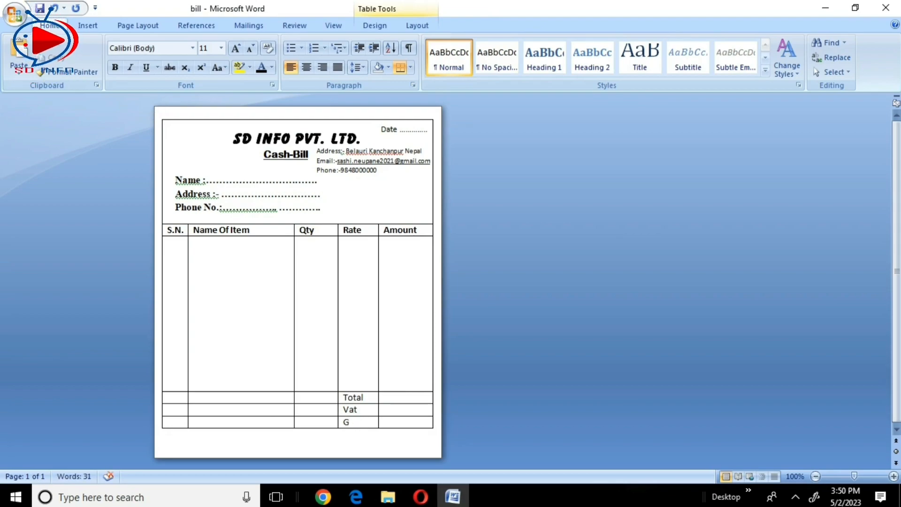
pyautogui.write('. Total')
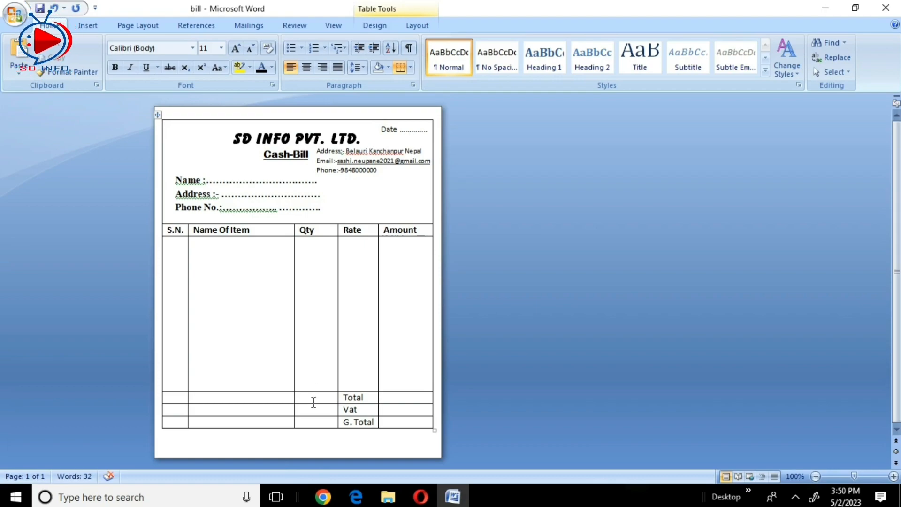
# - Merge the empty S.N., Name Of Item and Qty cells beside Total, Vat and G. Total into one cell
pyautogui.click(313, 402)
pyautogui.moveTo(312, 402); pyautogui.dragTo(178, 422)
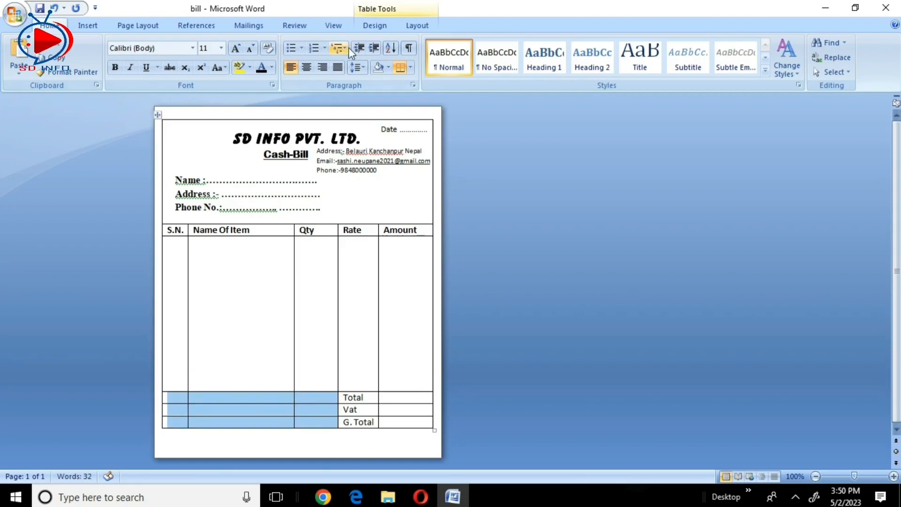
pyautogui.click(409, 25)
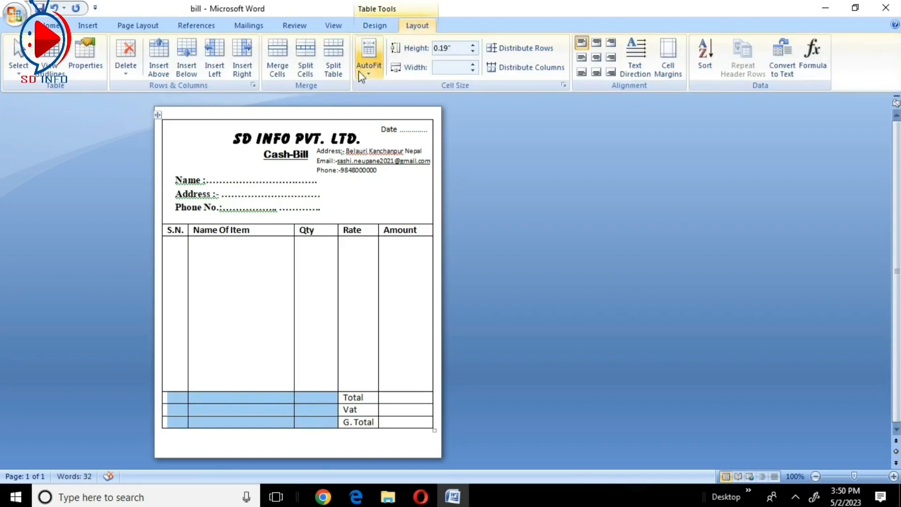
pyautogui.click(278, 62)
pyautogui.click(394, 327)
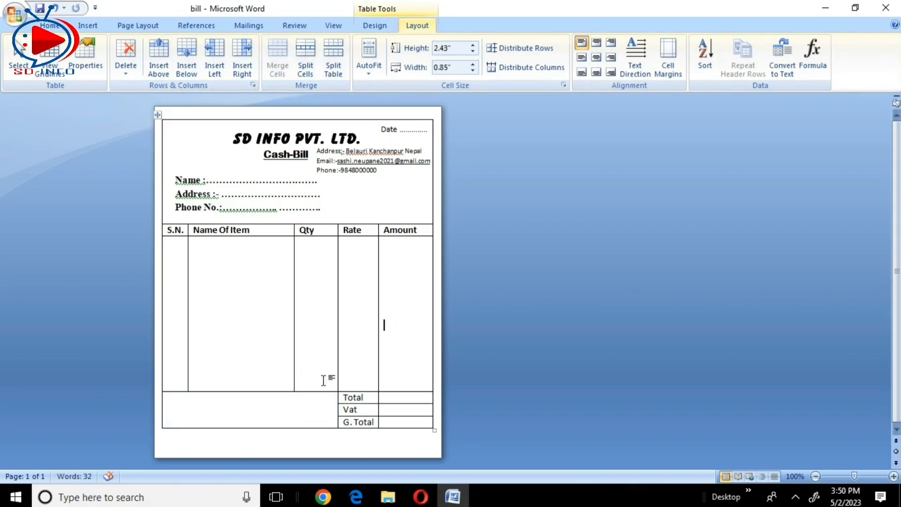
# - Enter "In Word:" followed by a dotted line in the merged cell, with a second dotted line below it
pyautogui.click(190, 403)
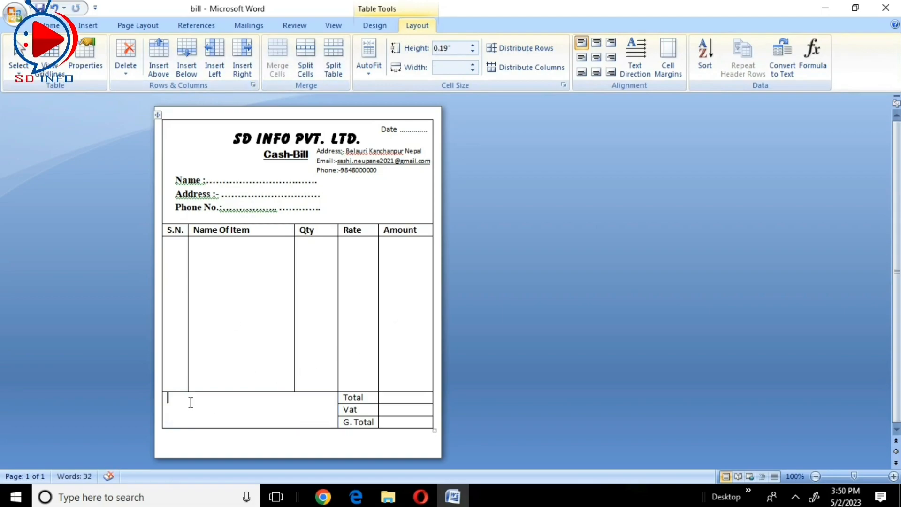
pyautogui.write('In')
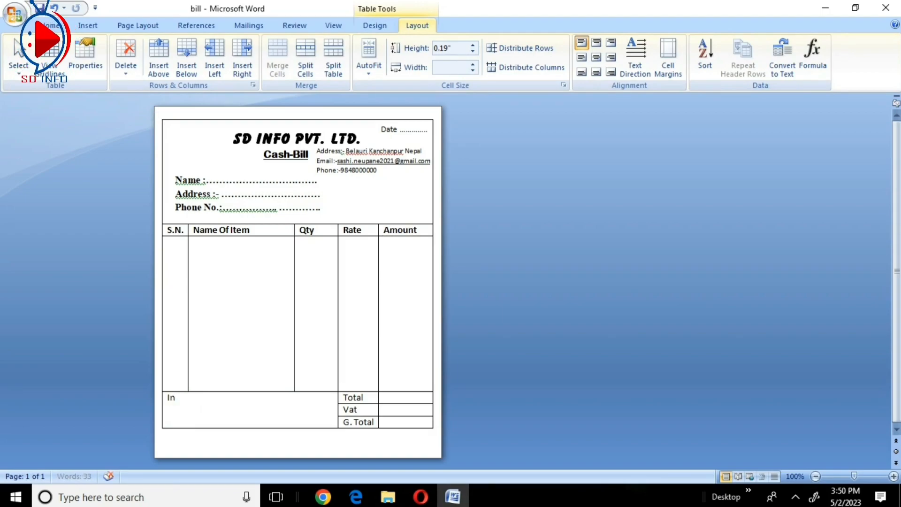
pyautogui.write(' Word')
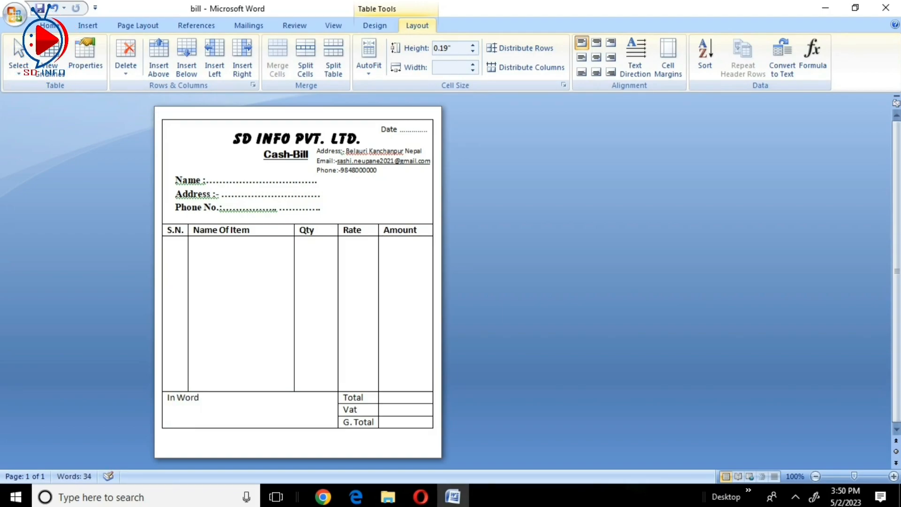
pyautogui.write(': ')
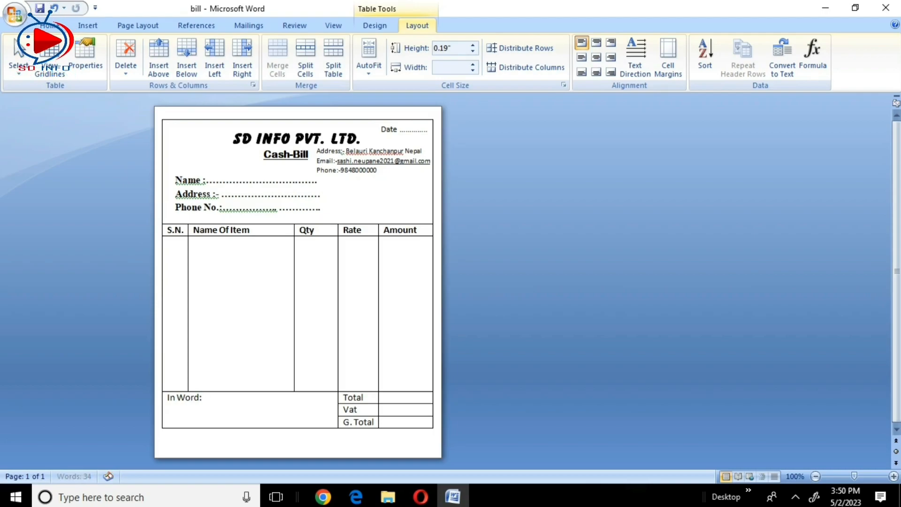
pyautogui.write('.........')
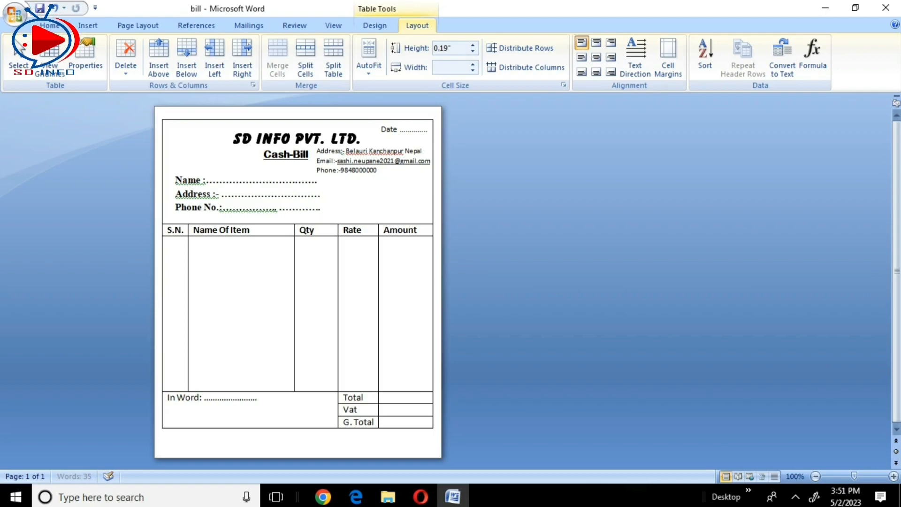
pyautogui.write('........')
pyautogui.press('Return')
pyautogui.write('.................................................................')
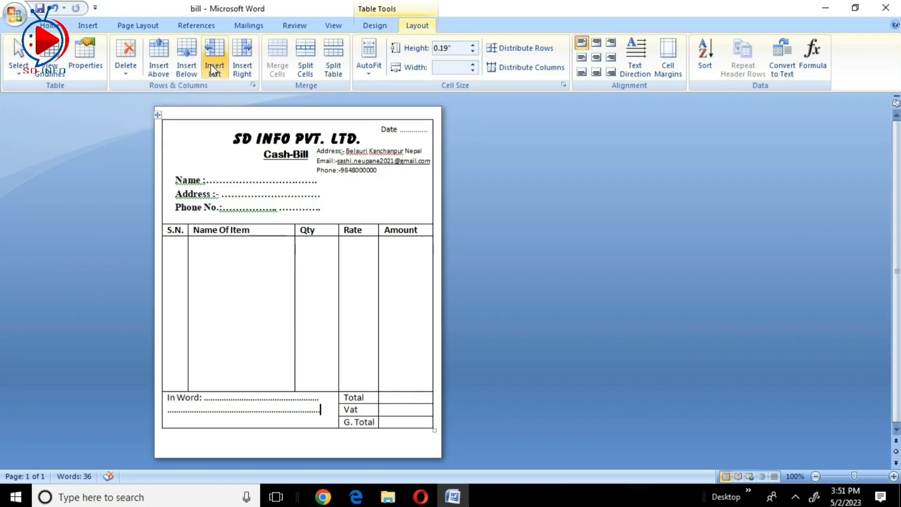
# - Insert the circled A symbol picture from the Pictures folder as the bill's logo
pyautogui.click(88, 25)
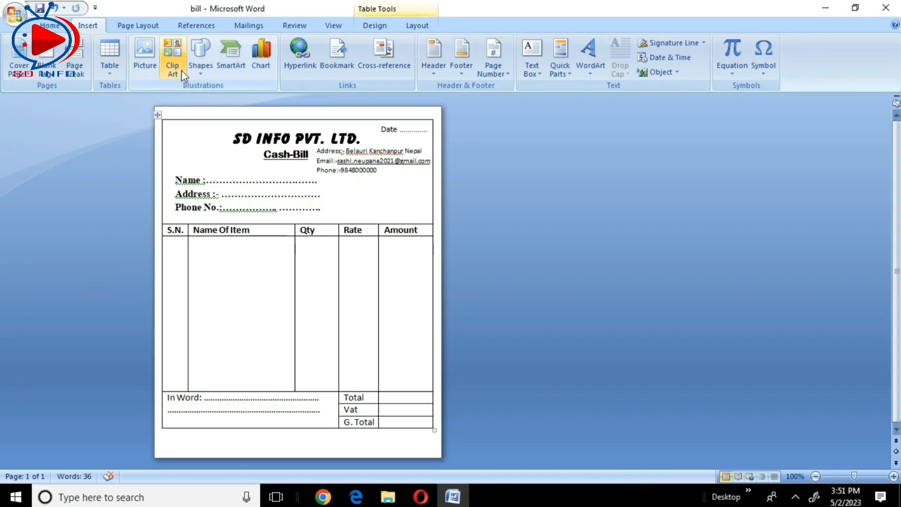
pyautogui.click(150, 65)
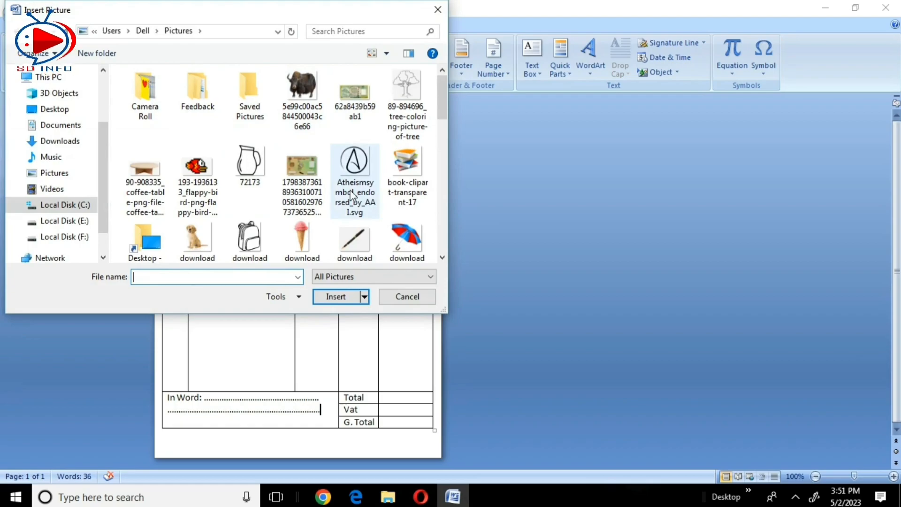
pyautogui.scroll(-1, 355, 195)
pyautogui.click(407, 296)
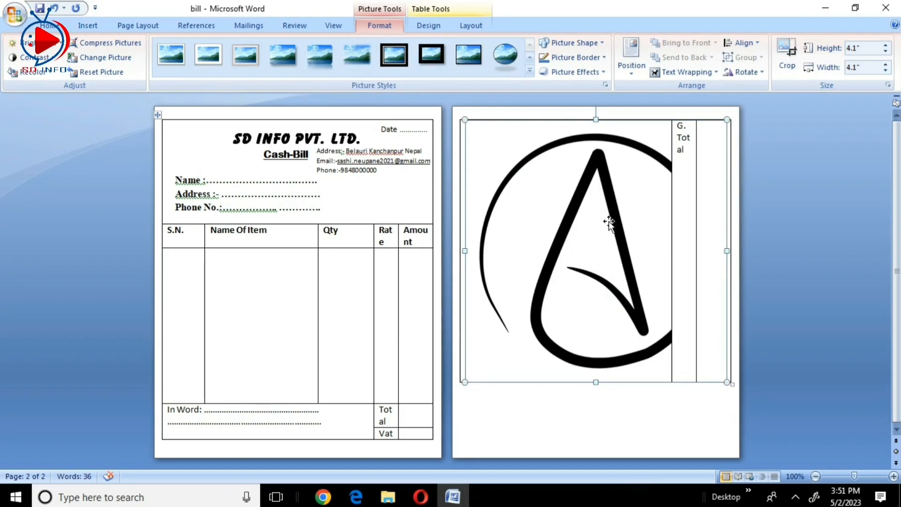
# - Set the circled A picture's text wrapping to In Front of Text
pyautogui.click(711, 73)
pyautogui.click(710, 71)
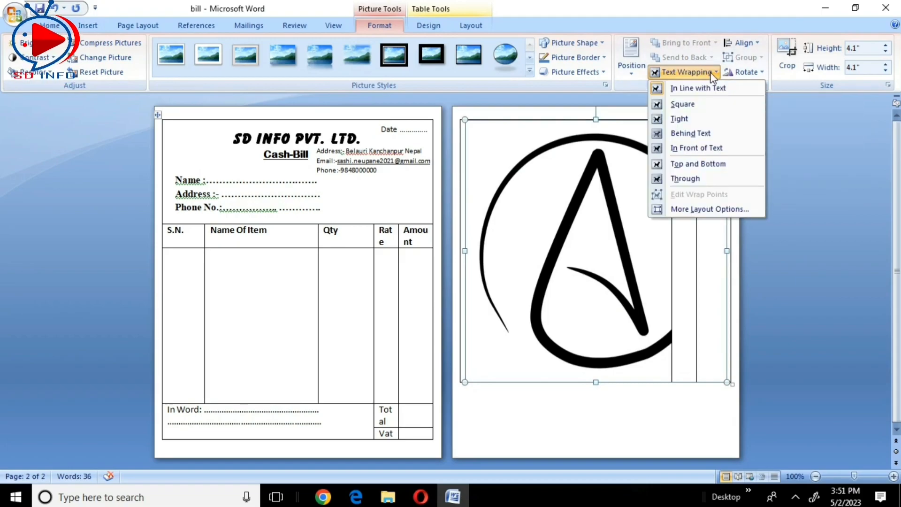
pyautogui.click(696, 149)
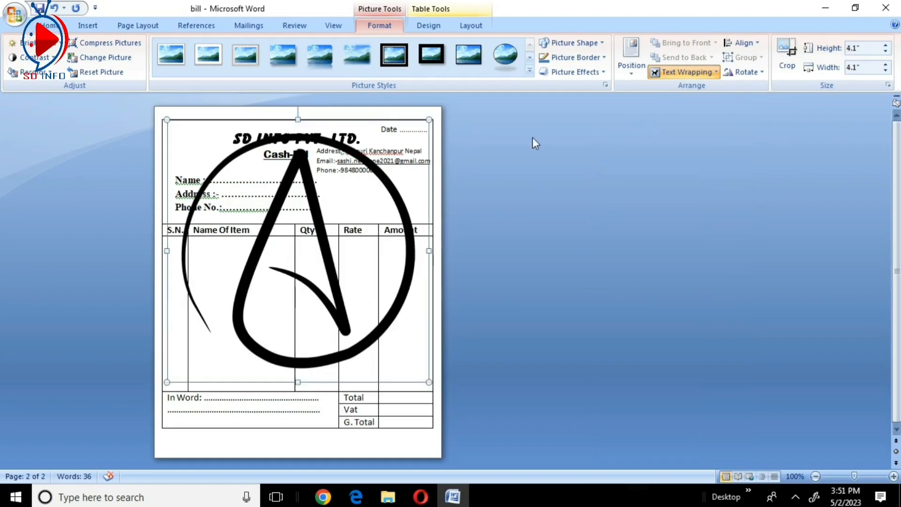
pyautogui.click(532, 137)
# - Shrink the circled A logo to about 0.76" square beside the SD INFO PVT. LTD. heading and save the document
pyautogui.click(319, 221)
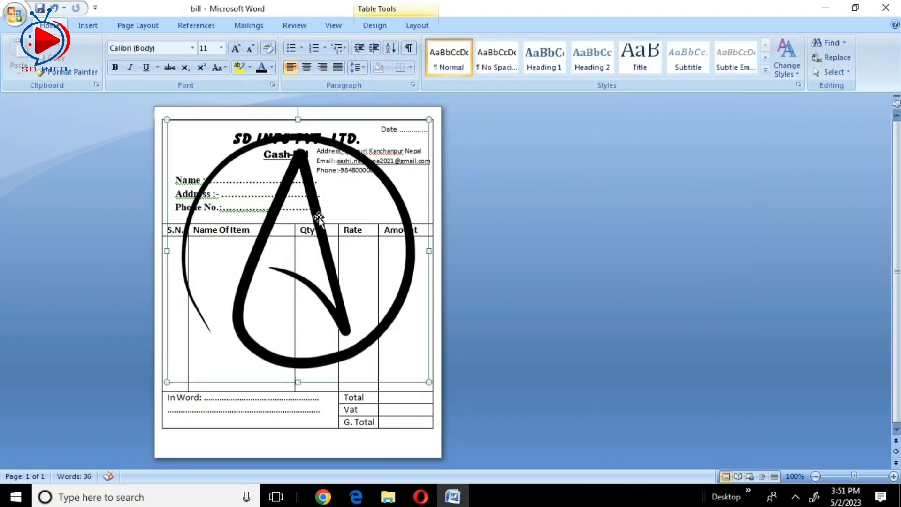
pyautogui.moveTo(429, 381); pyautogui.dragTo(219, 171)
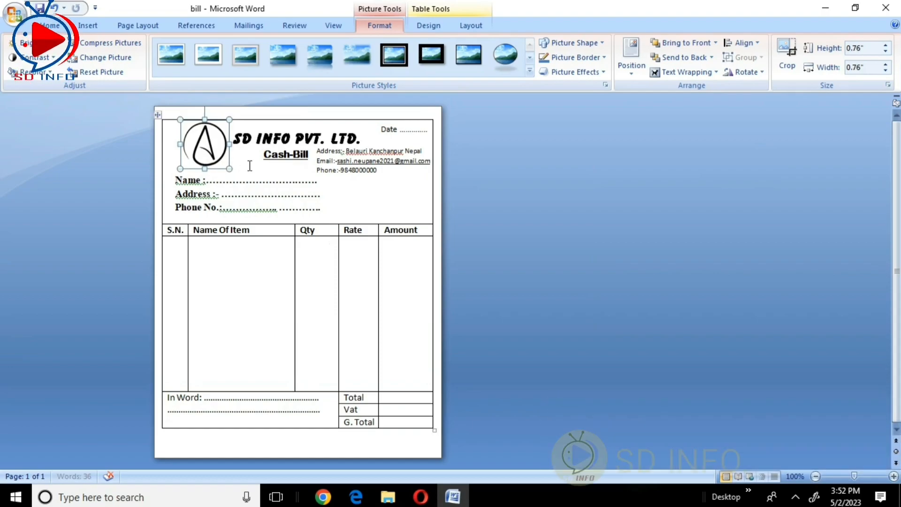
pyautogui.click(299, 156)
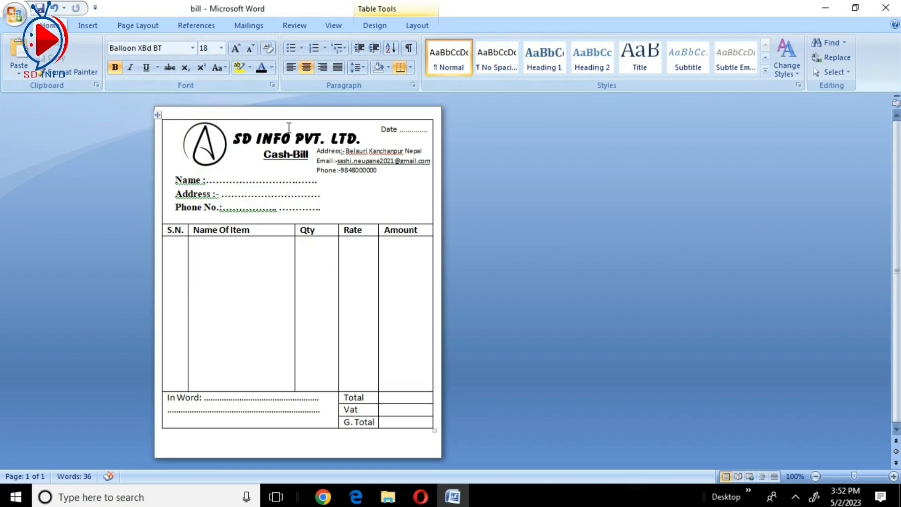
pyautogui.hotkey('ctrl', 's')
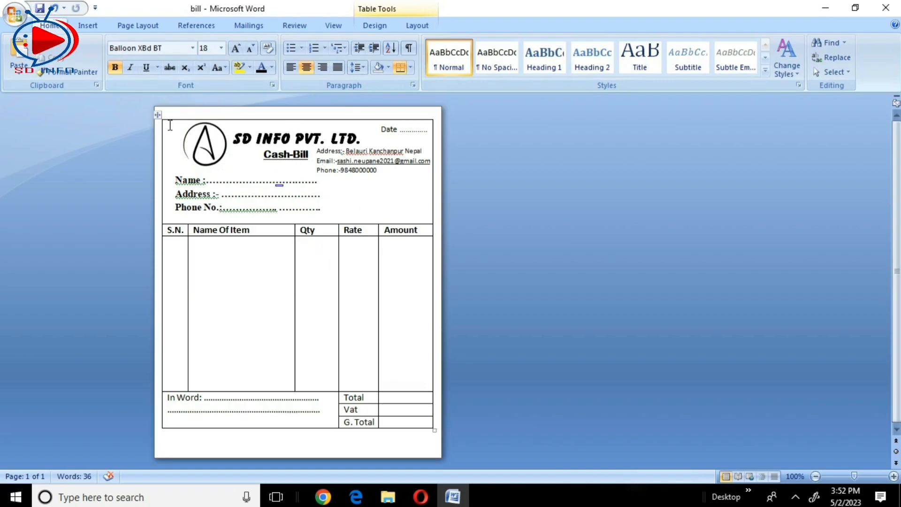
pyautogui.click(168, 107)
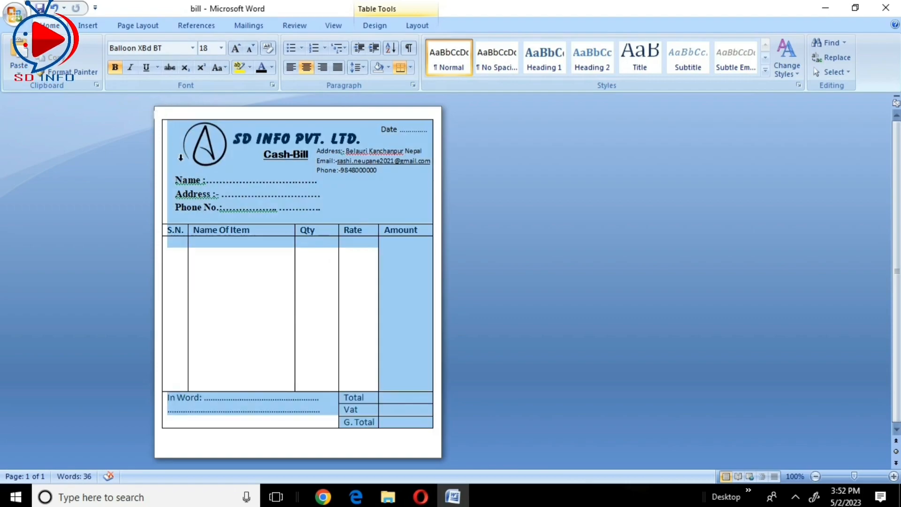
pyautogui.moveTo(212, 273); pyautogui.dragTo(253, 431)
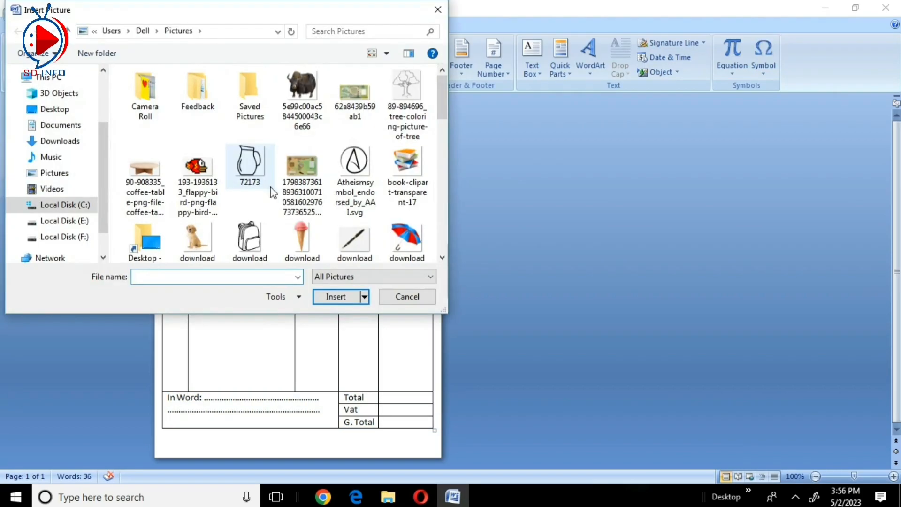
# - Insert the yellow picture with the red star from the Pictures folder into the tall Qty cell
pyautogui.scroll(-3, 242, 165)
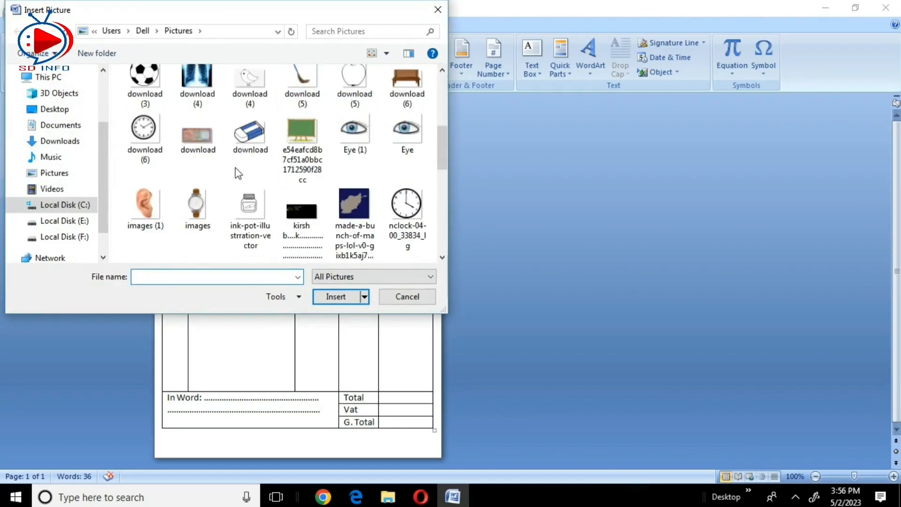
pyautogui.scroll(-5, 234, 171)
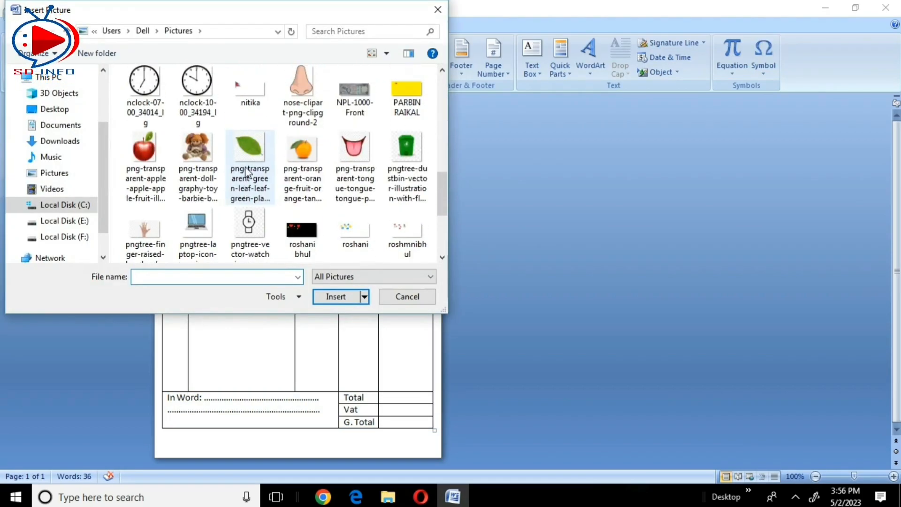
pyautogui.doubleClick(415, 110)
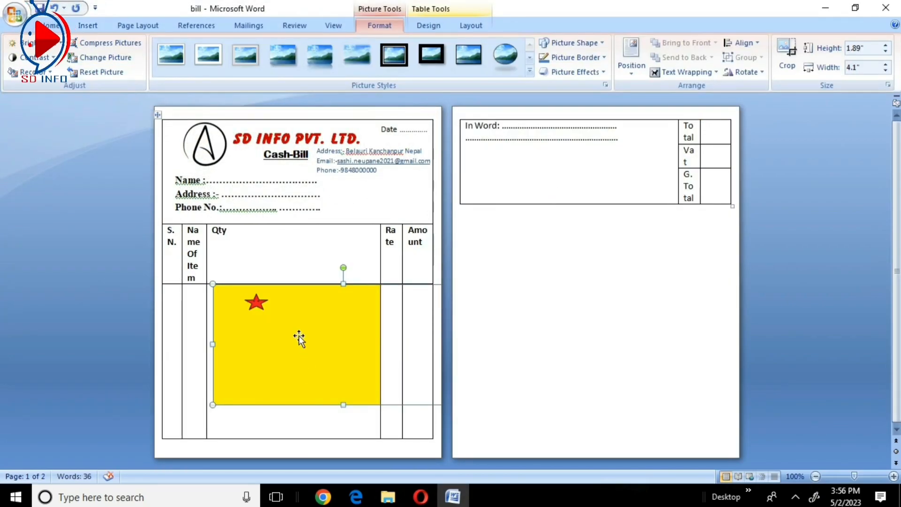
# - Set the yellow star picture's text wrapping to In Front of Text and move it to the page's upper-left corner
pyautogui.click(653, 71)
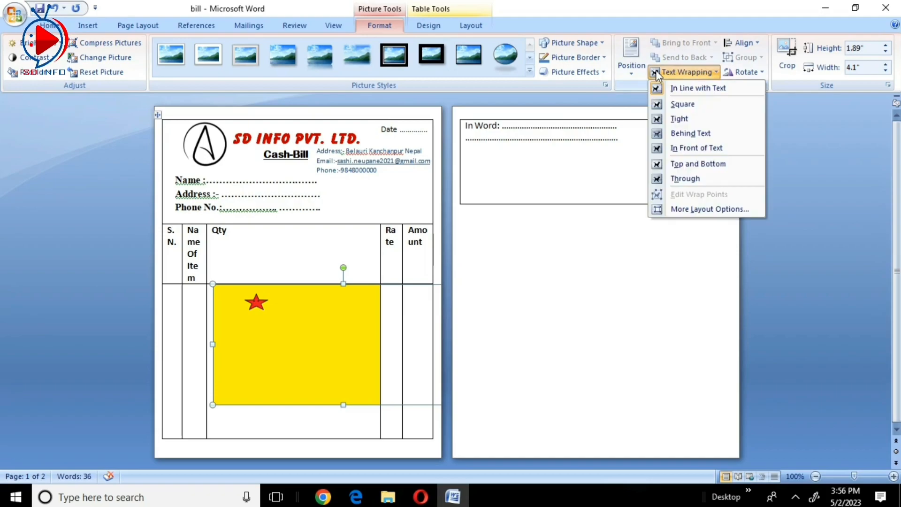
pyautogui.click(694, 148)
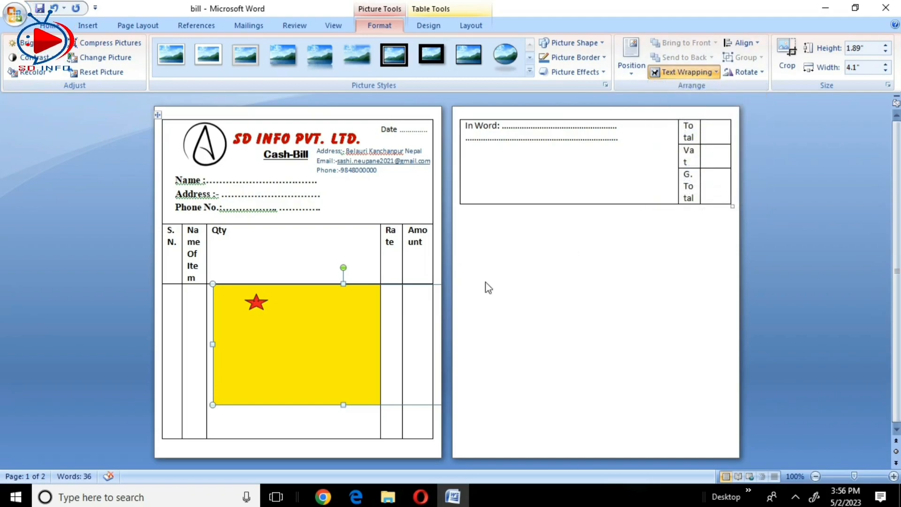
pyautogui.moveTo(333, 318); pyautogui.dragTo(268, 169)
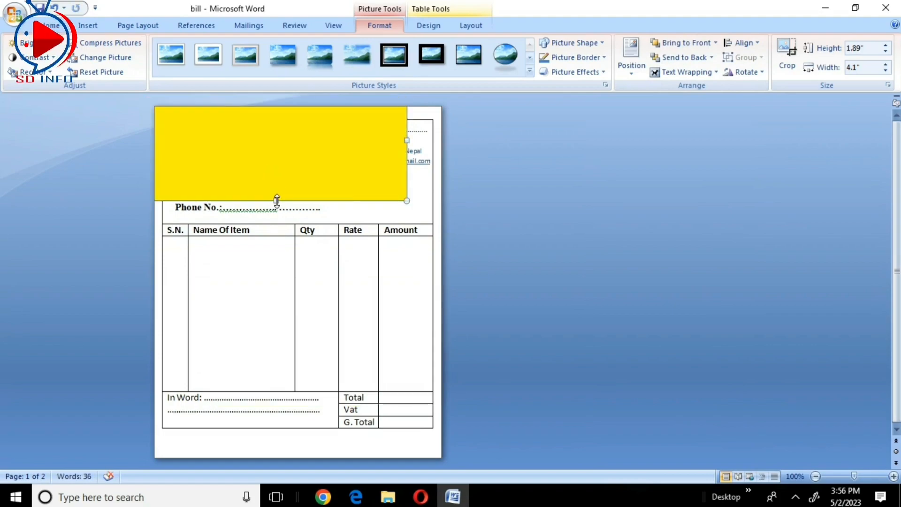
# - Stretch the yellow picture to about 7.05" high and 5.04" wide so it covers the whole bill page
pyautogui.moveTo(277, 201); pyautogui.dragTo(276, 467)
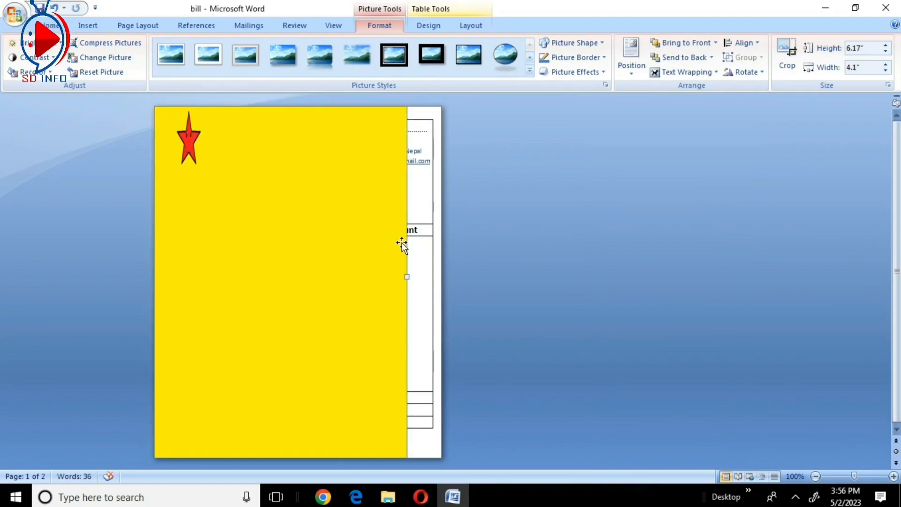
pyautogui.moveTo(407, 277); pyautogui.dragTo(439, 276)
pyautogui.moveTo(378, 282); pyautogui.dragTo(348, 239)
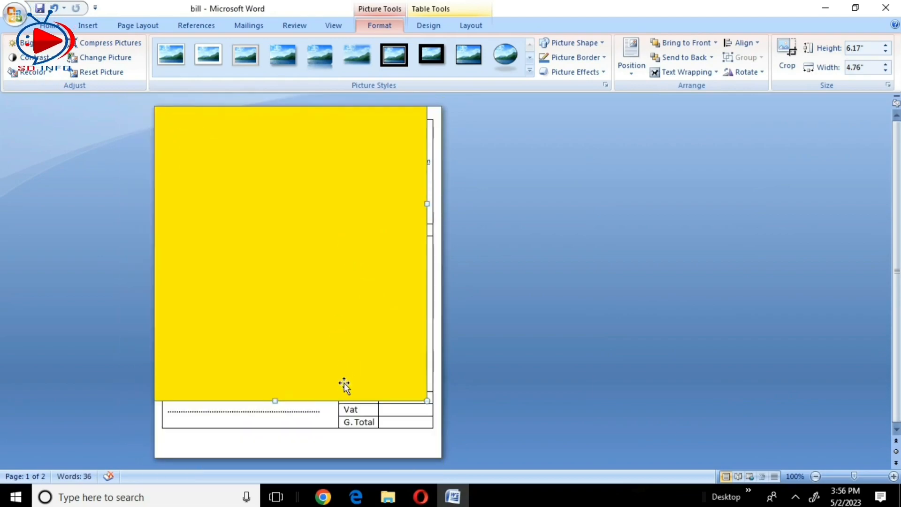
pyautogui.moveTo(276, 398); pyautogui.dragTo(443, 231)
pyautogui.moveTo(427, 232); pyautogui.dragTo(445, 231)
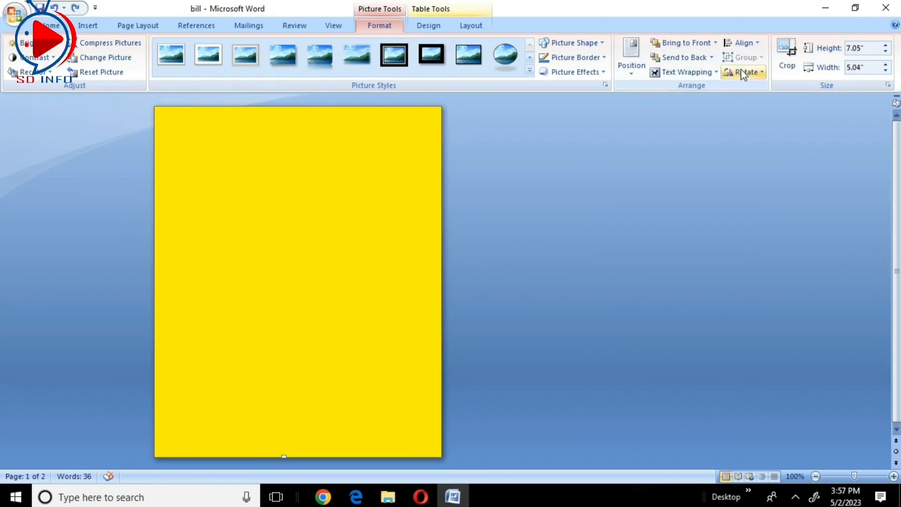
# - Set the yellow picture's text wrapping to Behind Text so it serves as the bill's background, and deselect it
pyautogui.click(699, 72)
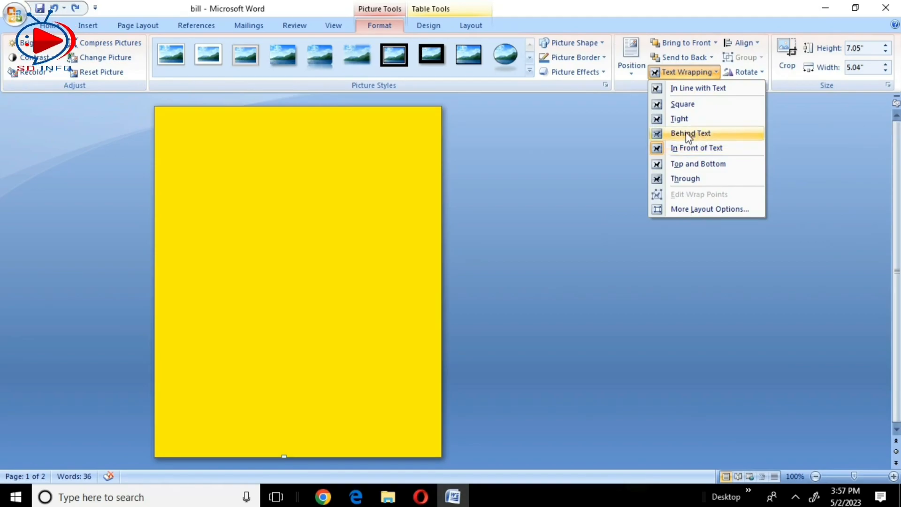
pyautogui.click(722, 135)
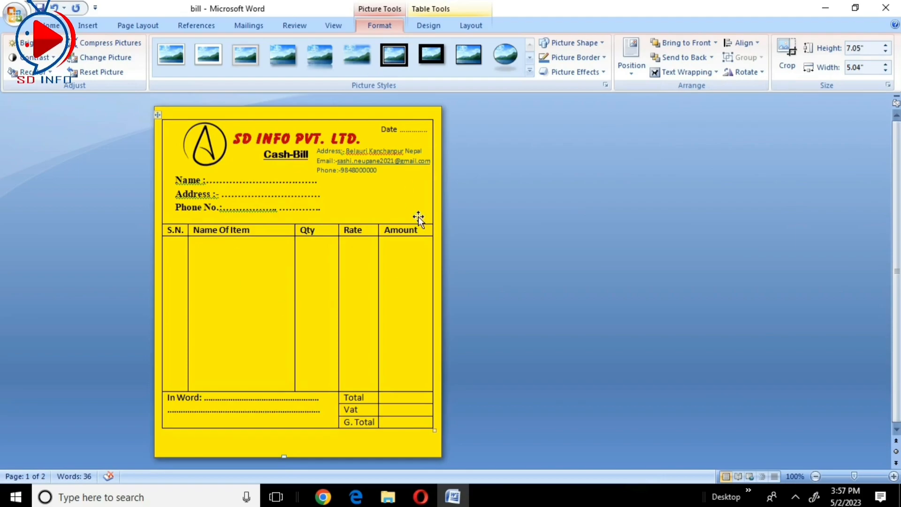
pyautogui.click(496, 199)
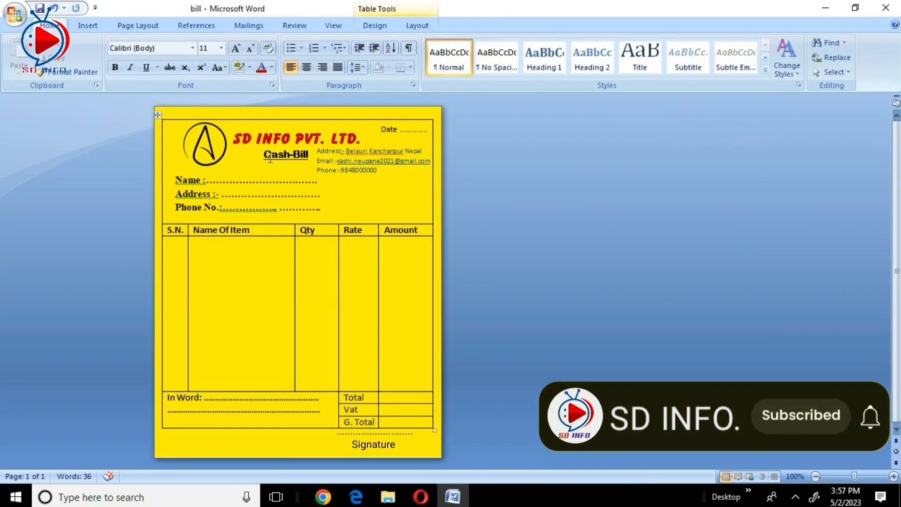
# - Set the background picture's brightness to -10 %
pyautogui.click(257, 116)
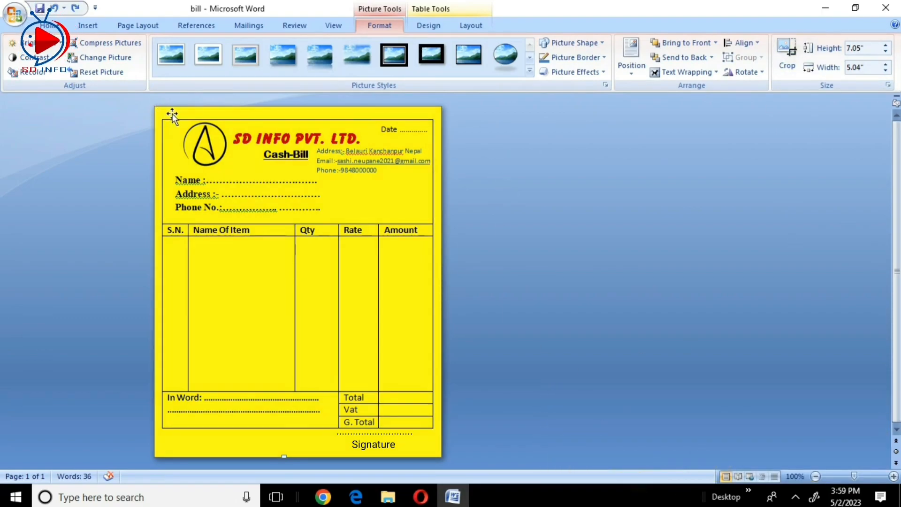
pyautogui.click(56, 47)
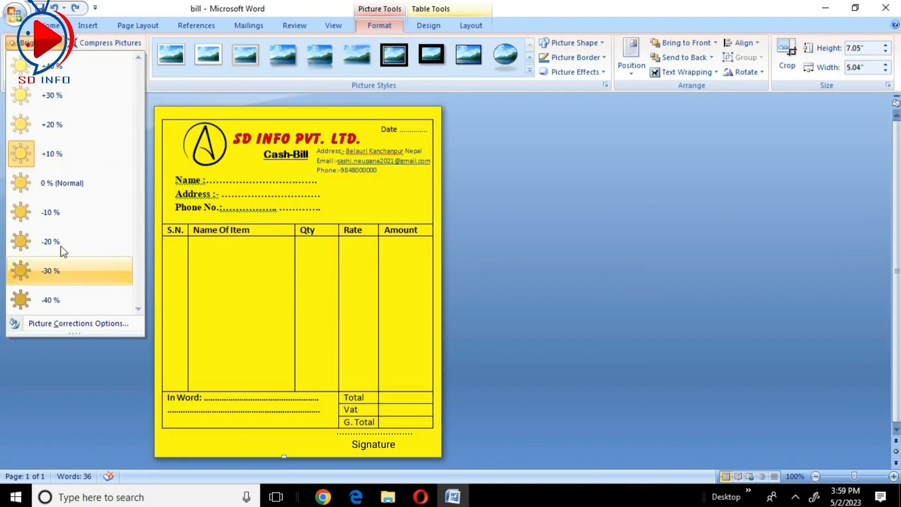
pyautogui.click(45, 216)
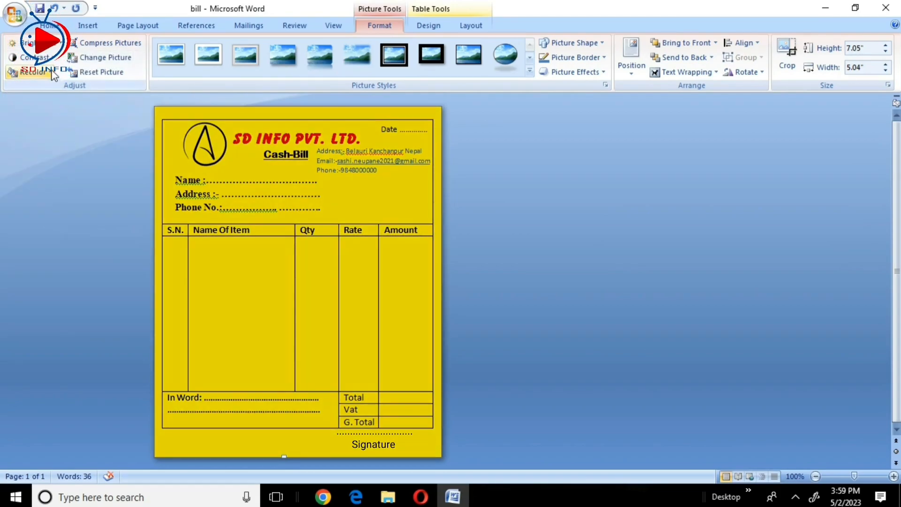
# - Set the background picture's contrast to -30 % and recolor it with the aqua dark variation
pyautogui.click(34, 58)
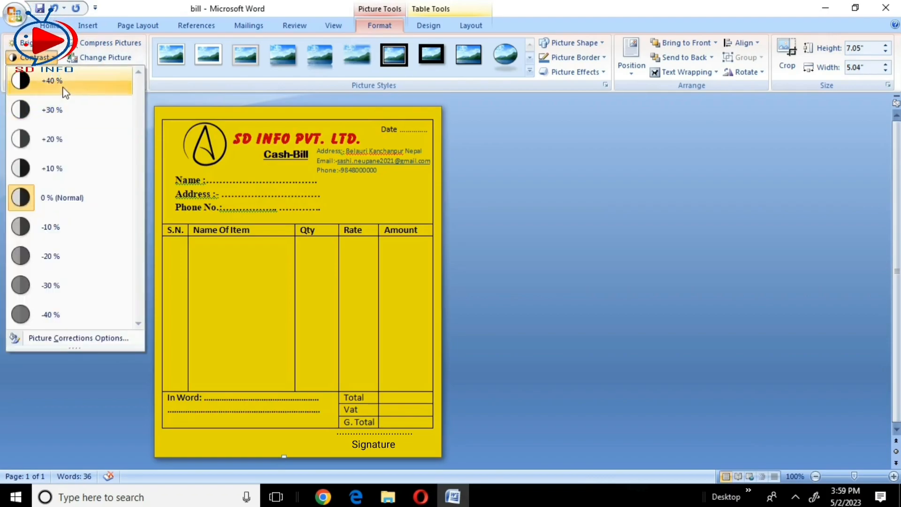
pyautogui.click(55, 287)
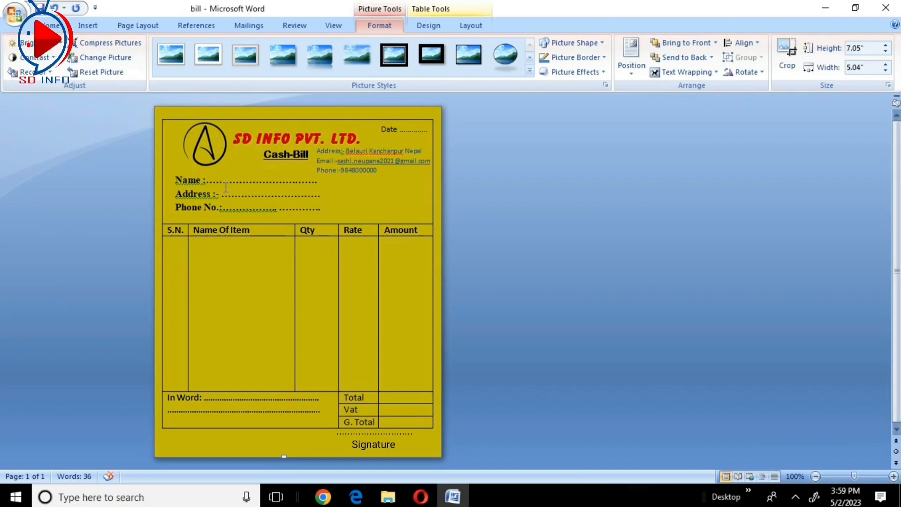
pyautogui.click(45, 74)
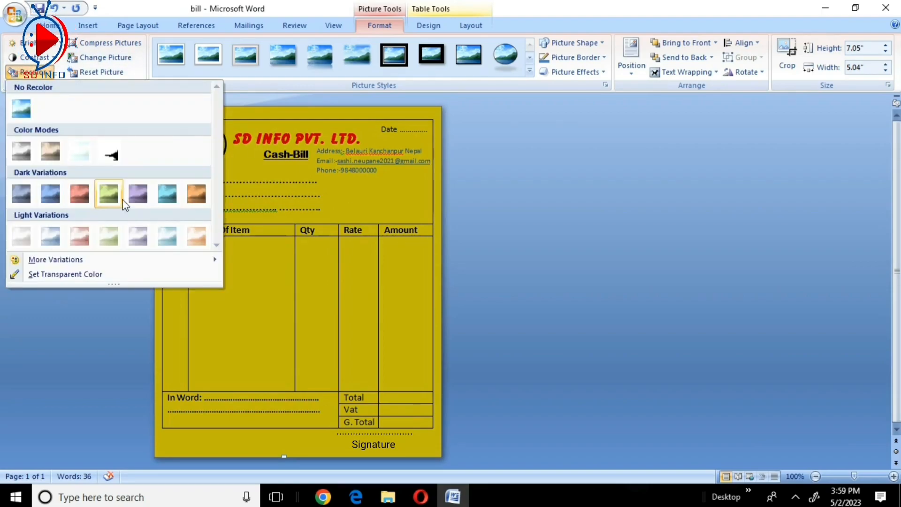
pyautogui.click(167, 195)
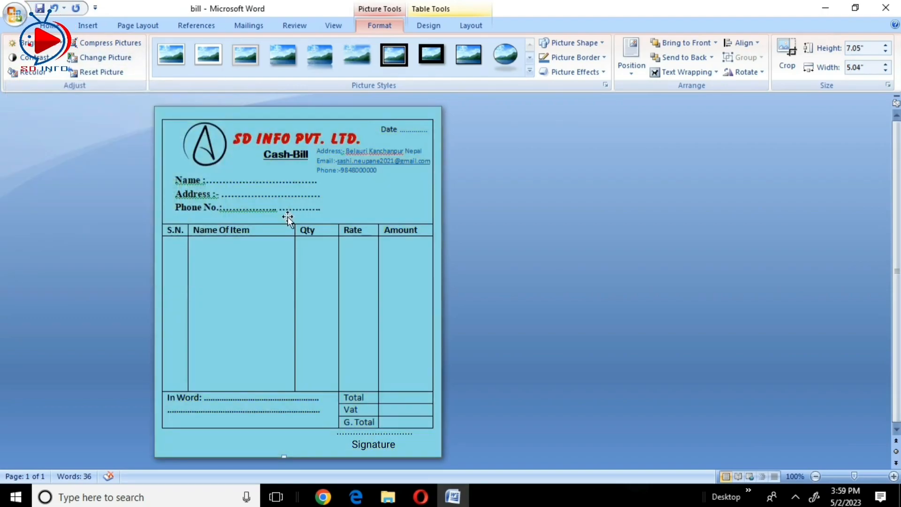